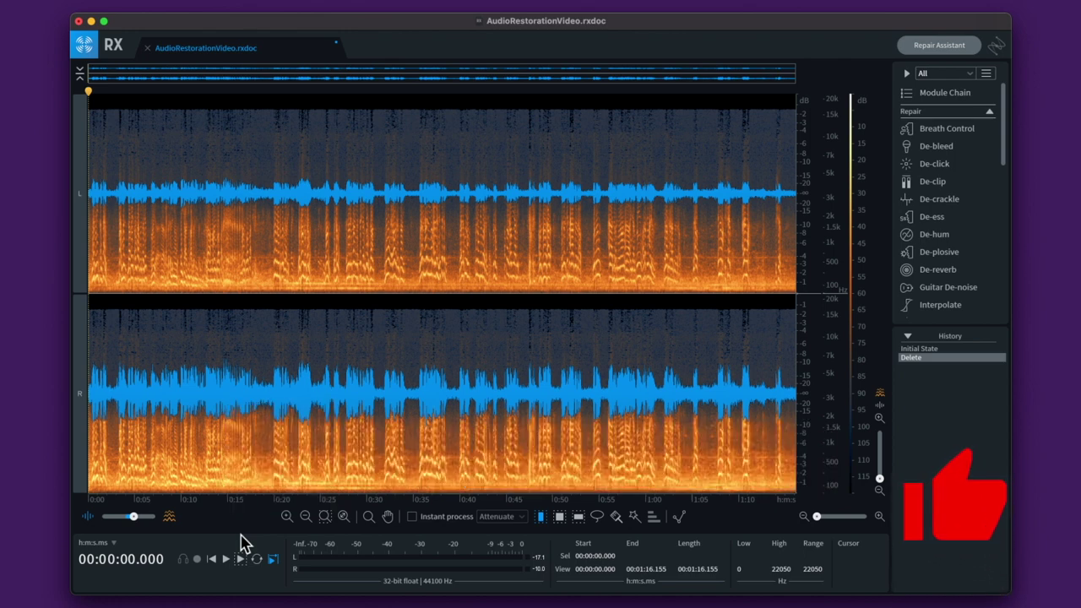
Play the recording from the start to listen to its background noise
key("space")
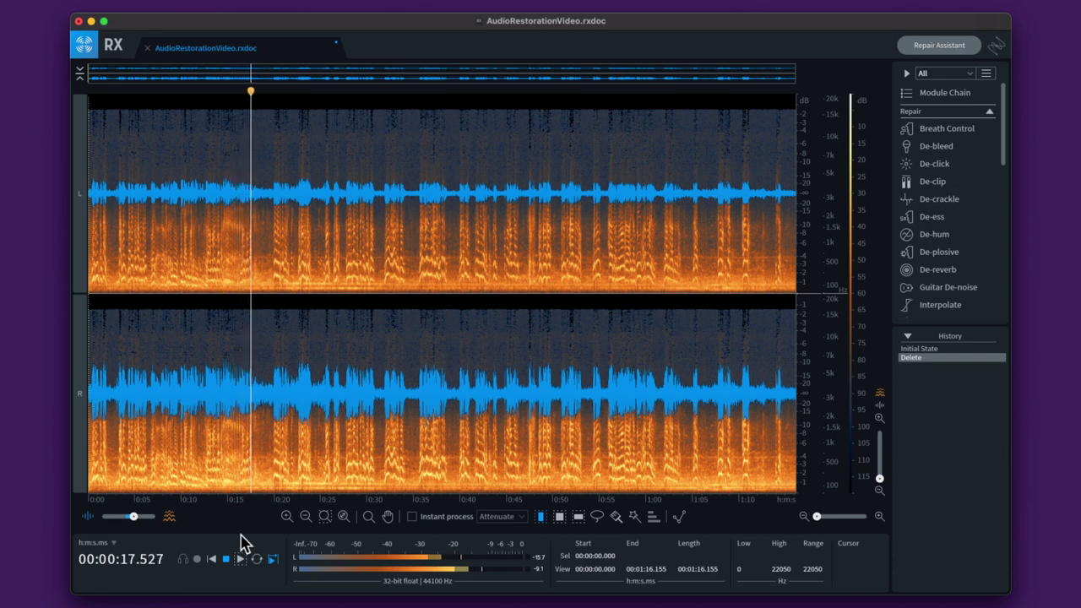
key("space")
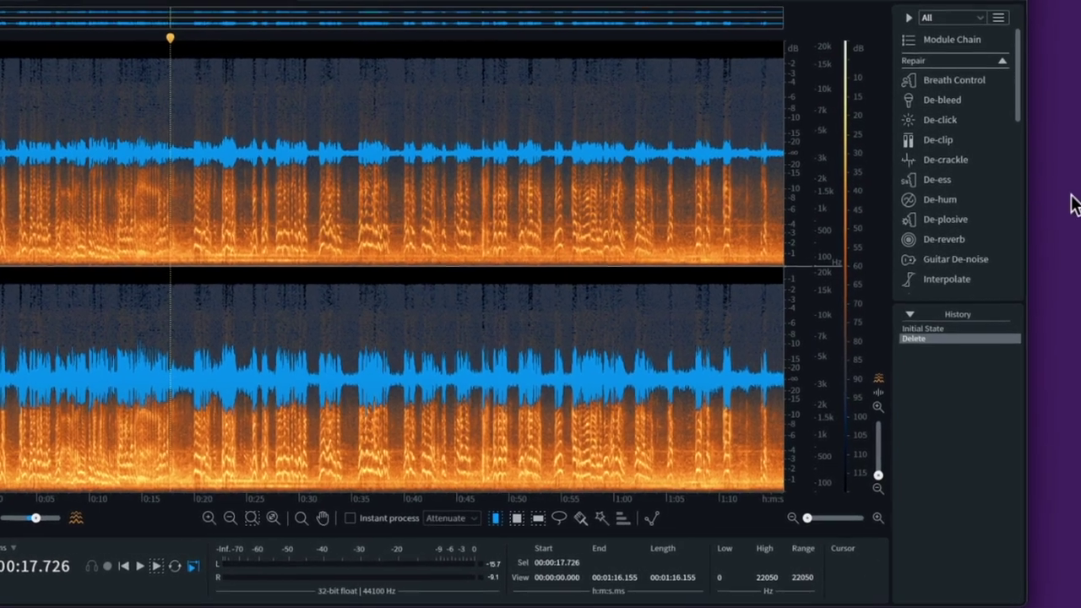
Open Spectral De-noise and learn the noise profile from a speech-free gap about one second long near 0:35
scroll(924, 219, "down", 5)
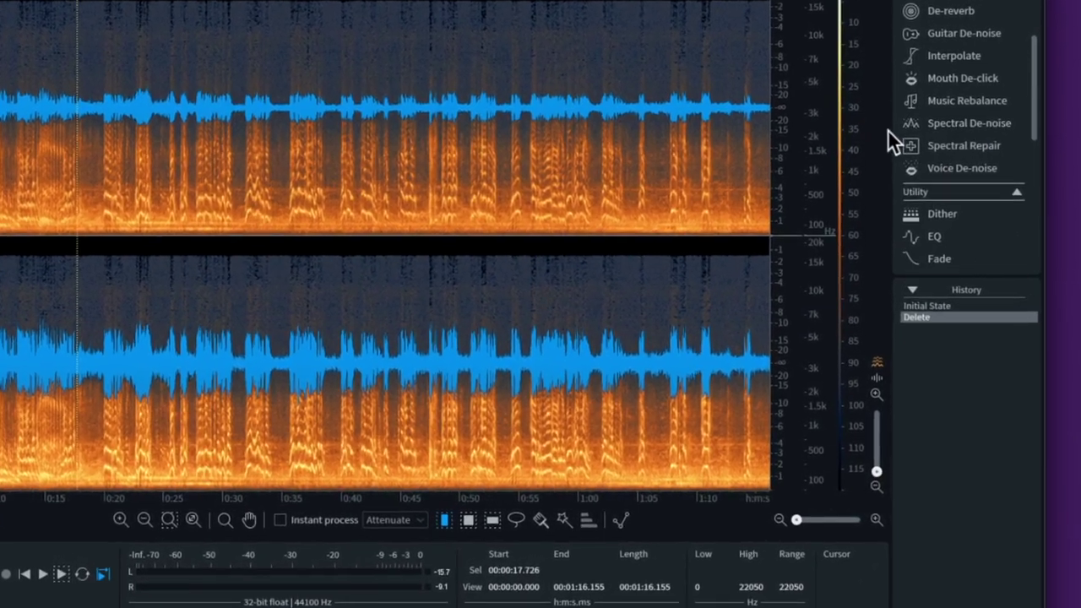
left_click(908, 124)
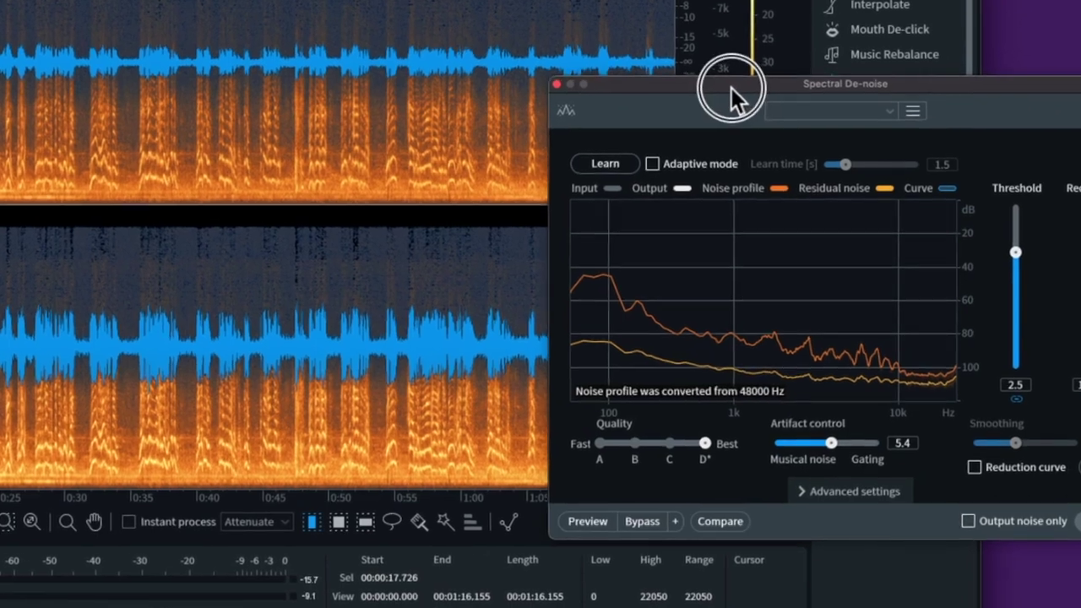
left_click_drag(732, 88, 505, 71)
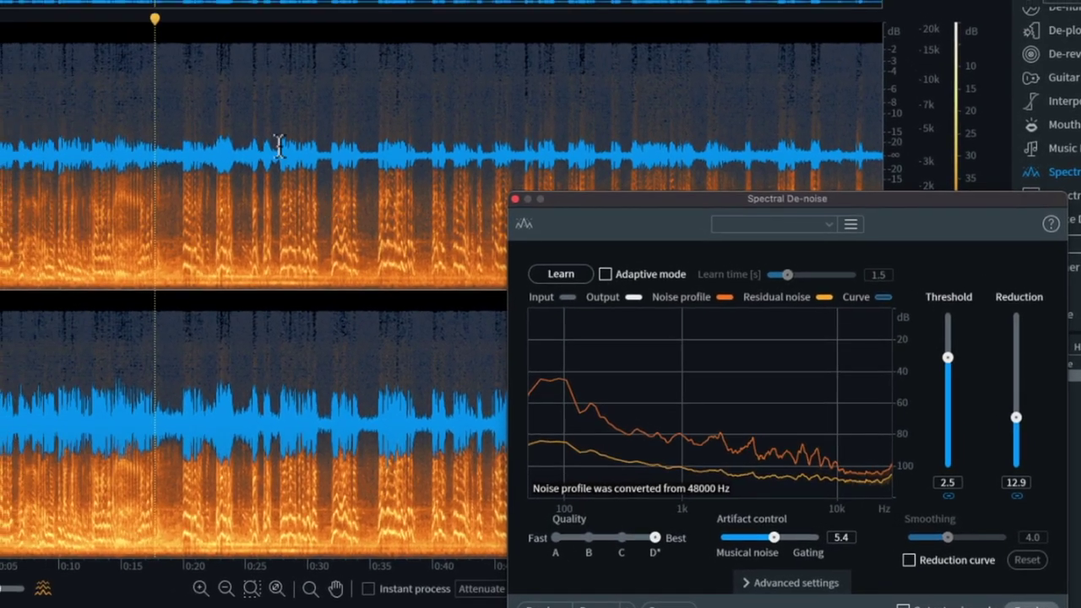
left_click(333, 161)
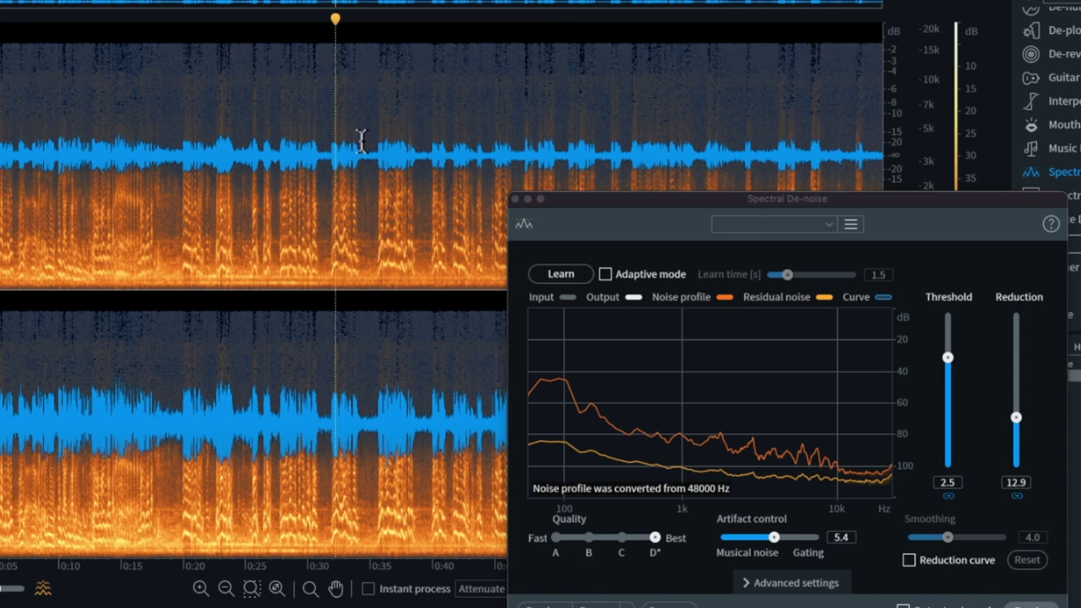
left_click(361, 149)
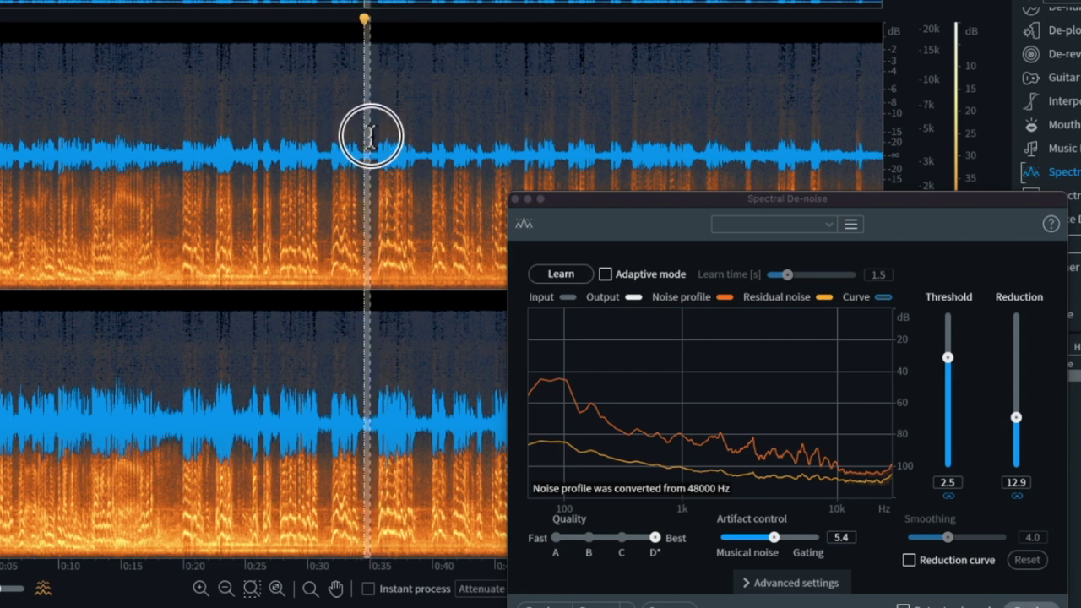
left_click_drag(370, 135, 374, 137)
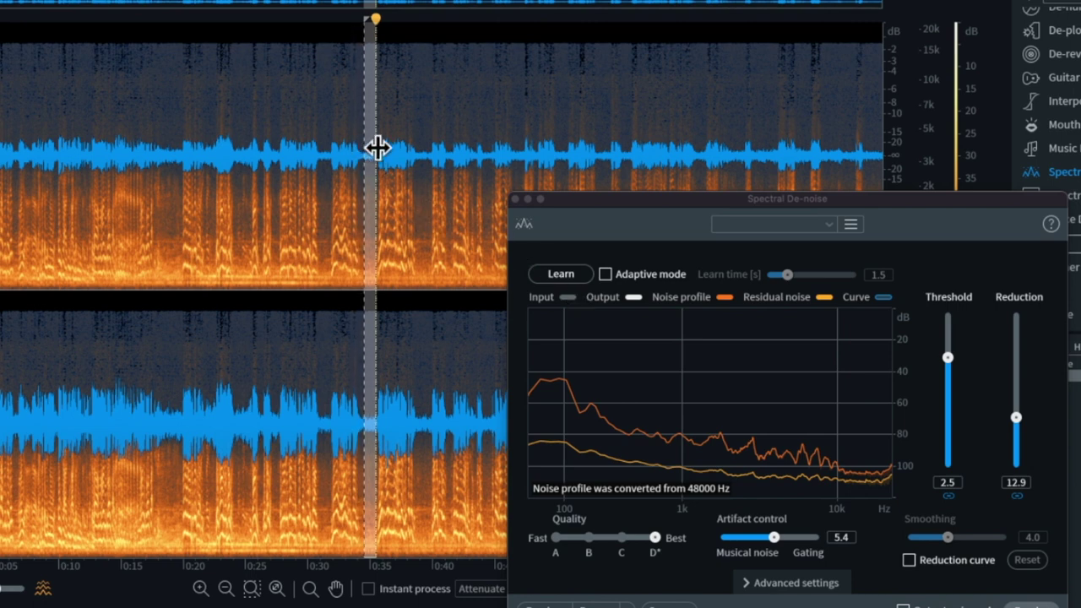
left_click(549, 275)
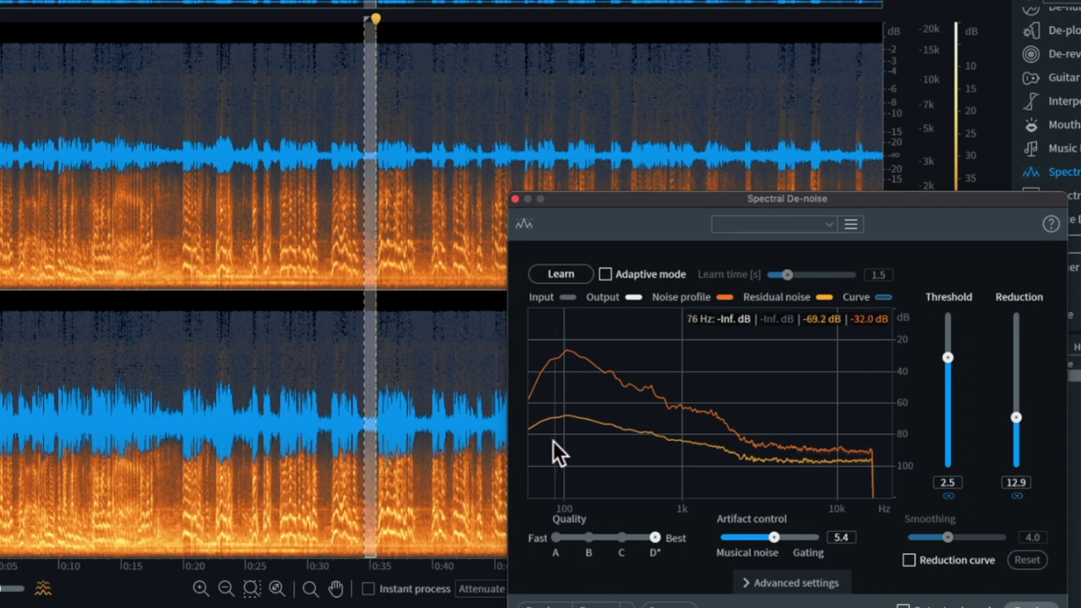
Relearn the noise profile from the selected gap with Adaptive mode off and render Spectral De-noise on the whole recording
left_click(604, 274)
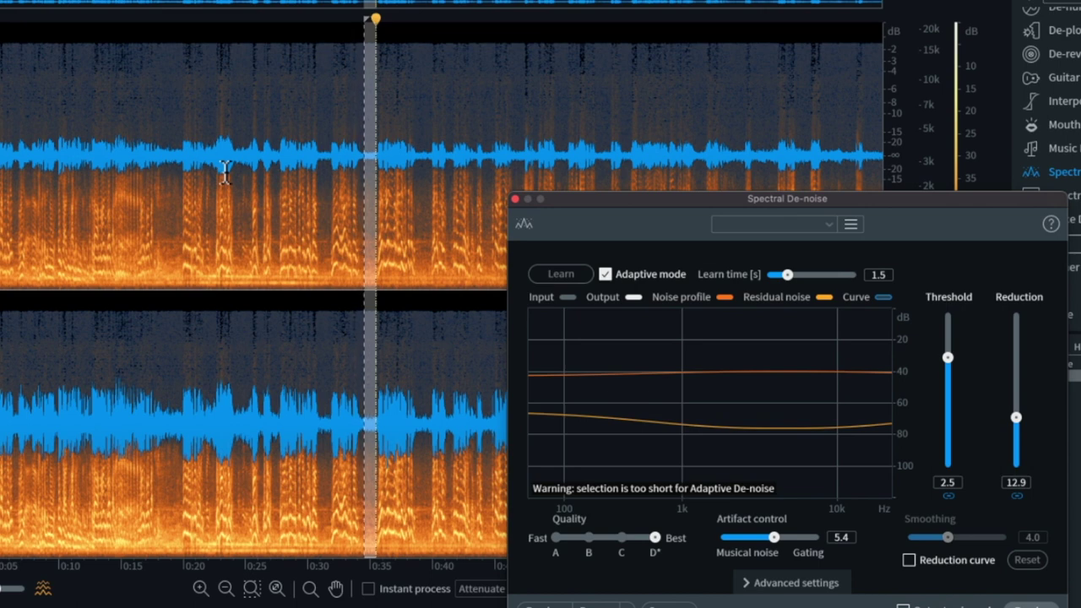
left_click(605, 273)
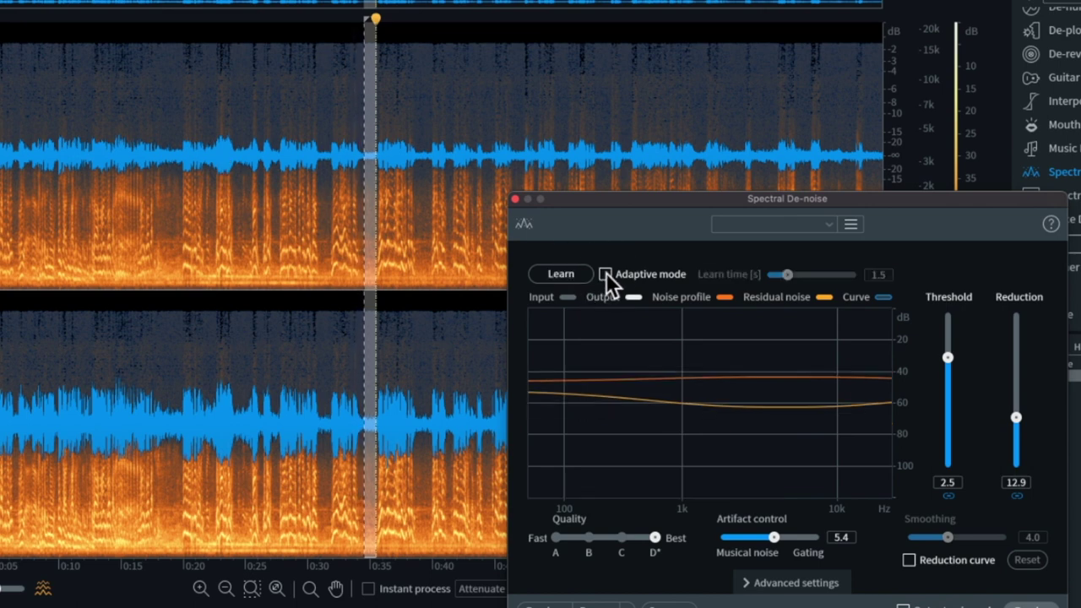
left_click(561, 274)
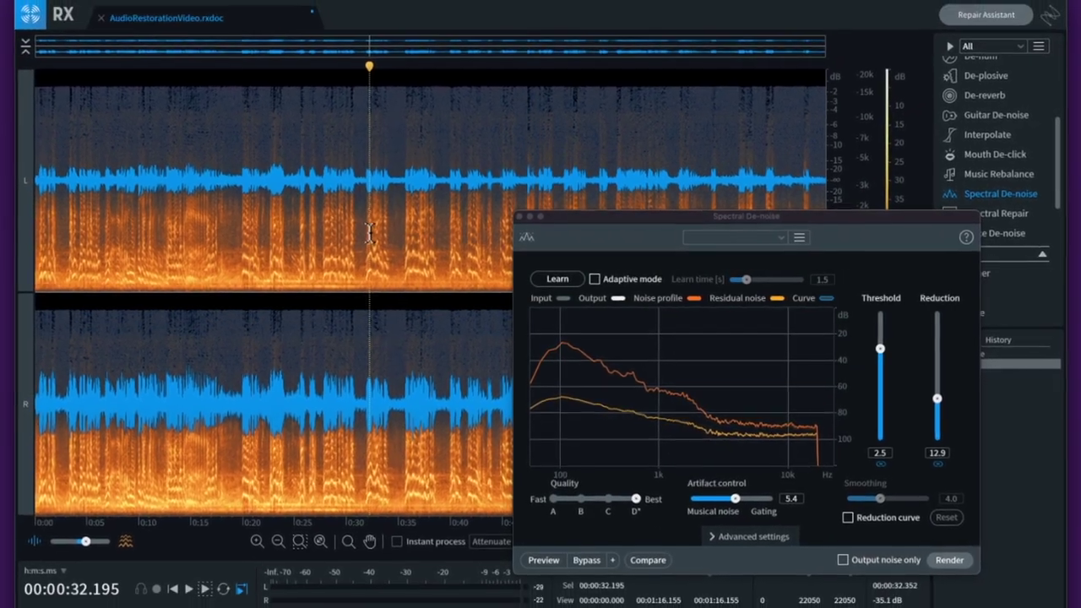
key("super+a")
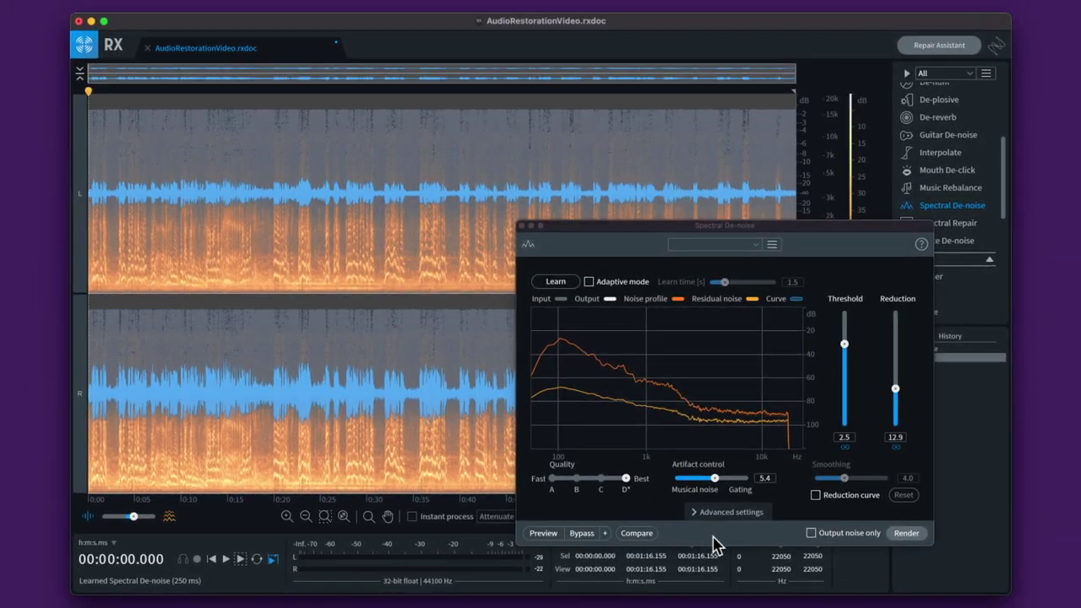
left_click(900, 538)
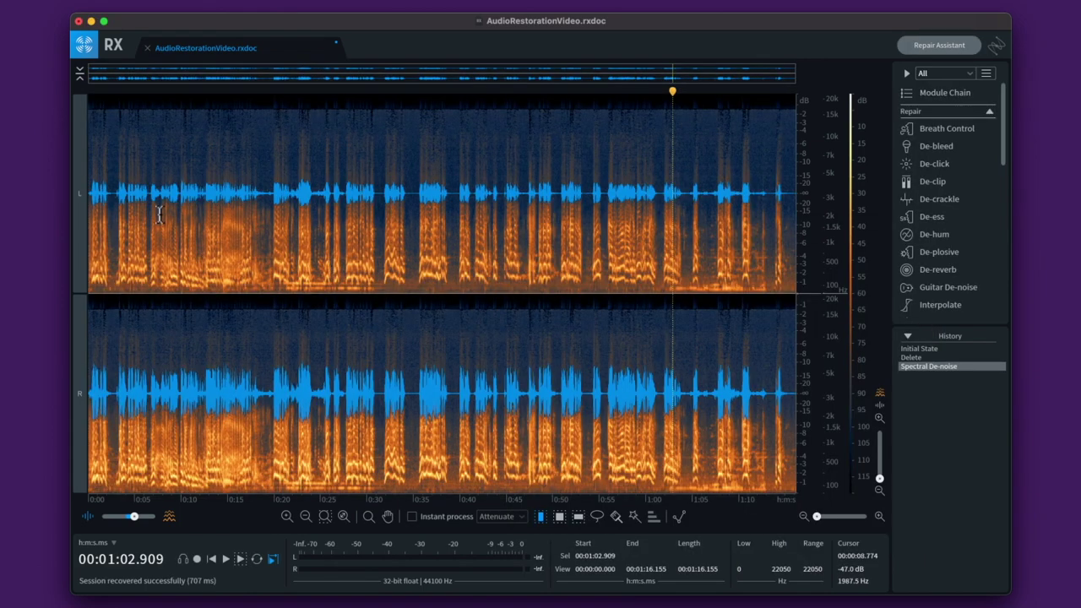
Play the denoised recording from about 0:03 to check the result
left_click(116, 205)
key("space")
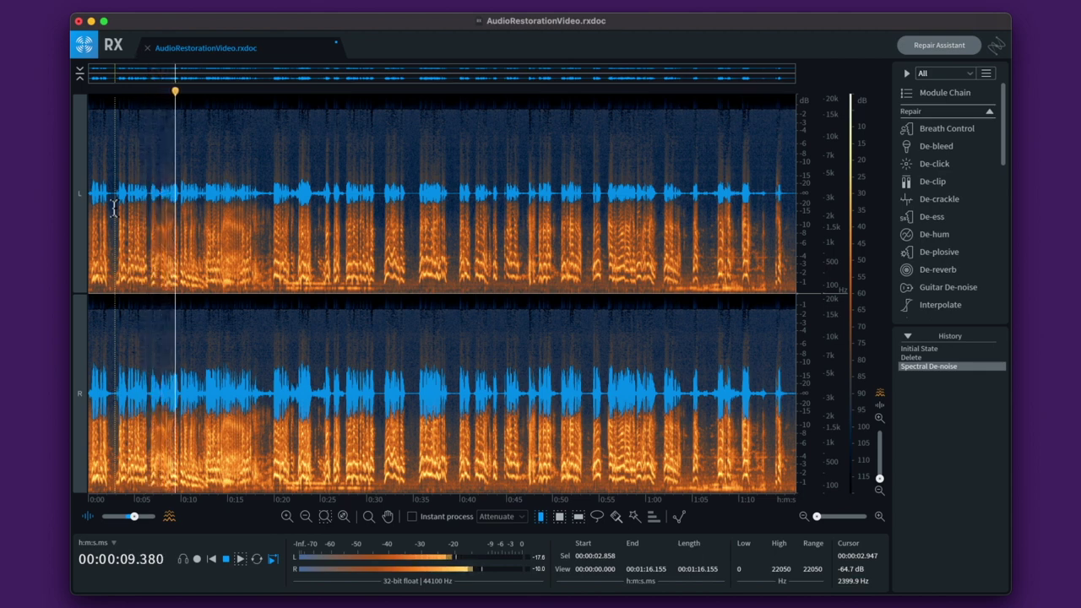
key("space")
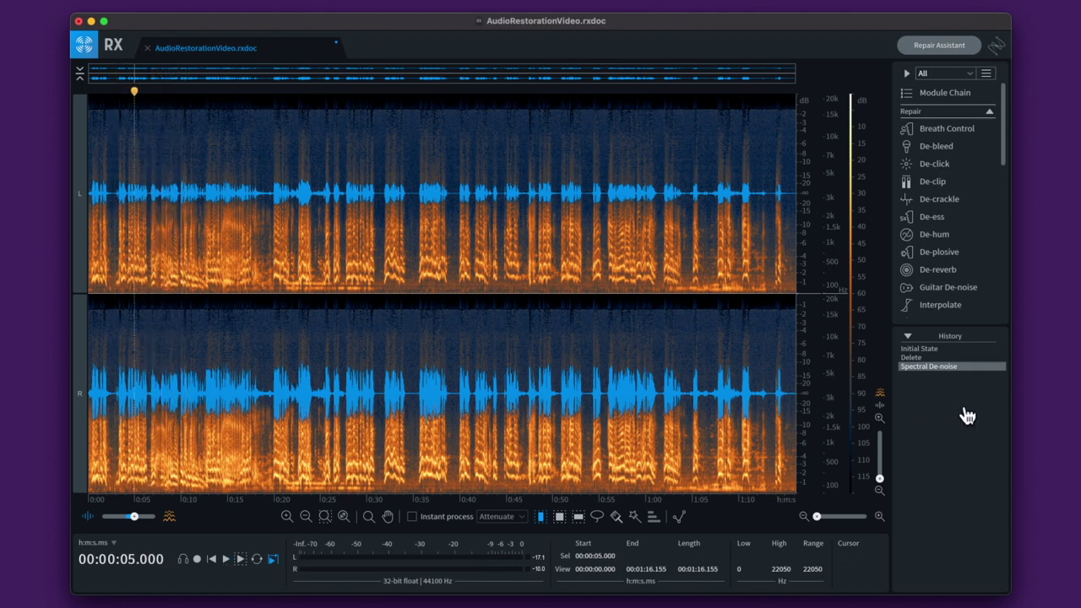
Compare the sound before and after denoising by switching between the Delete and Spectral De-noise history states during playback
left_click(916, 358)
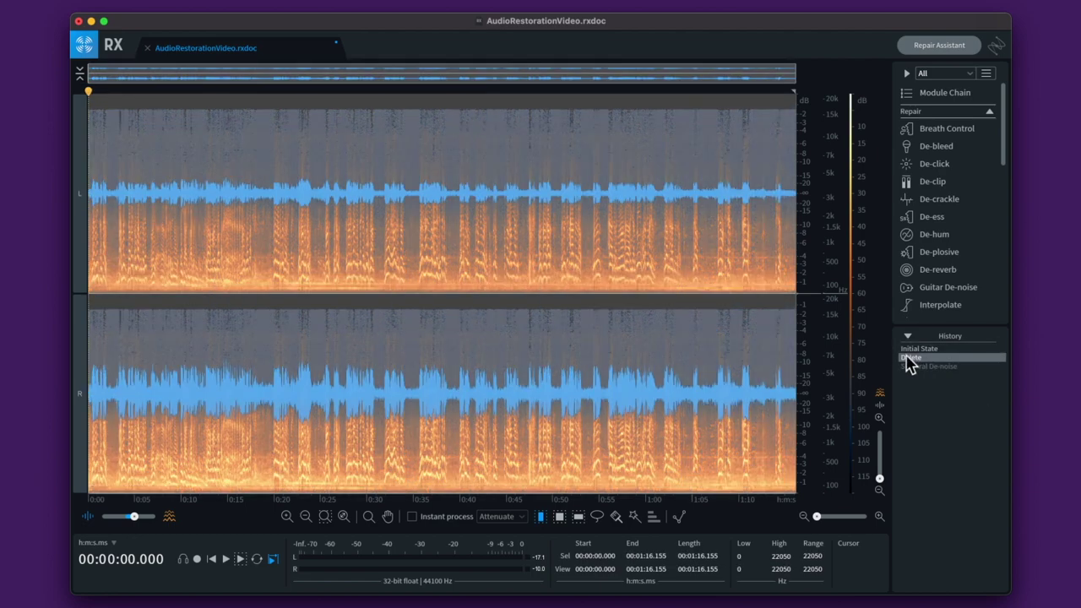
left_click(114, 194)
key("space")
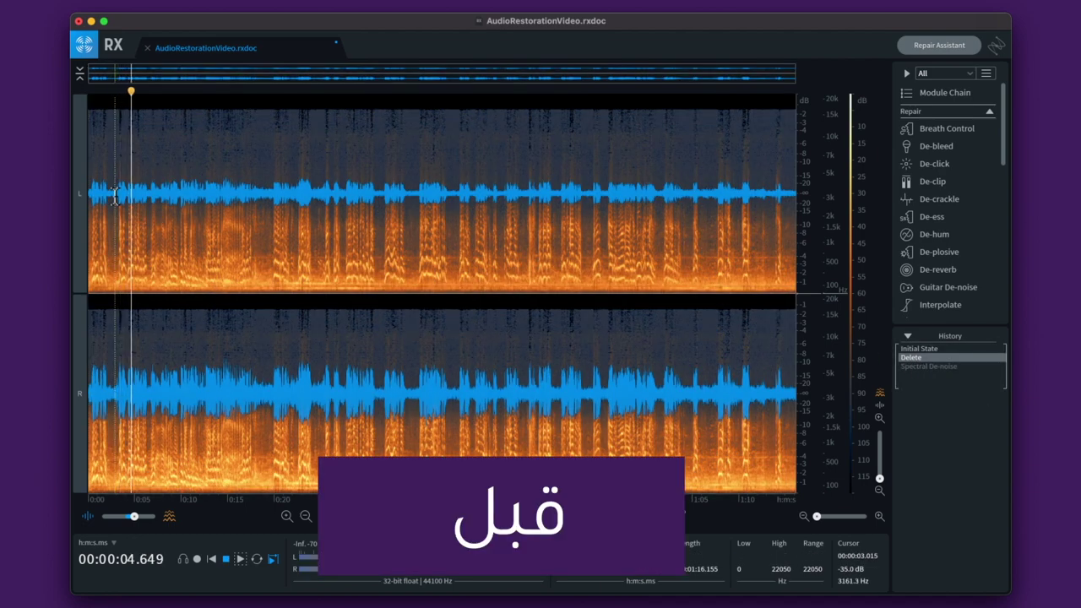
left_click(931, 368)
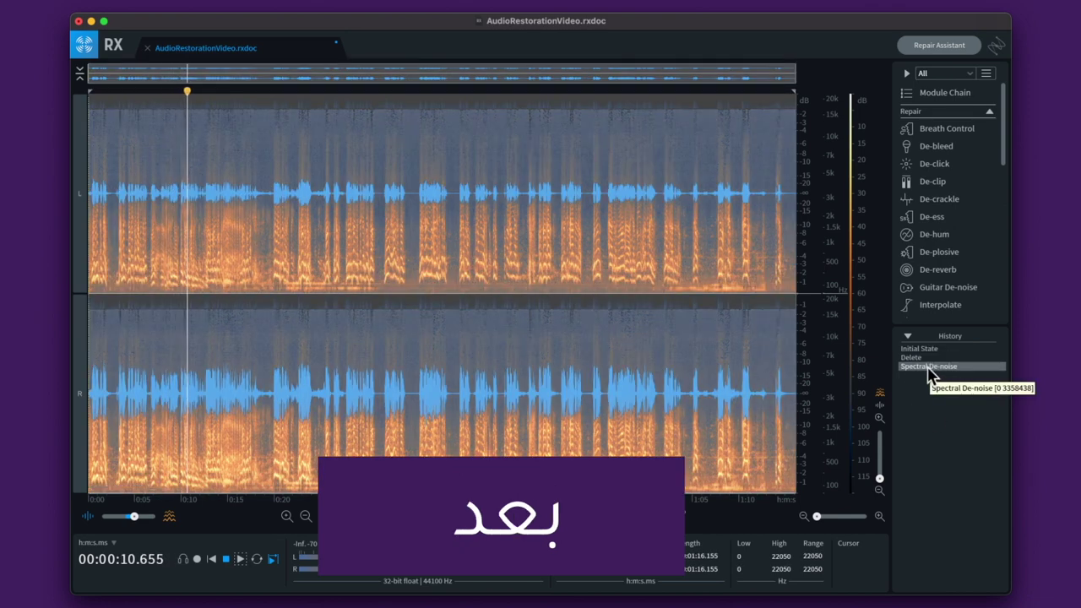
left_click(897, 368)
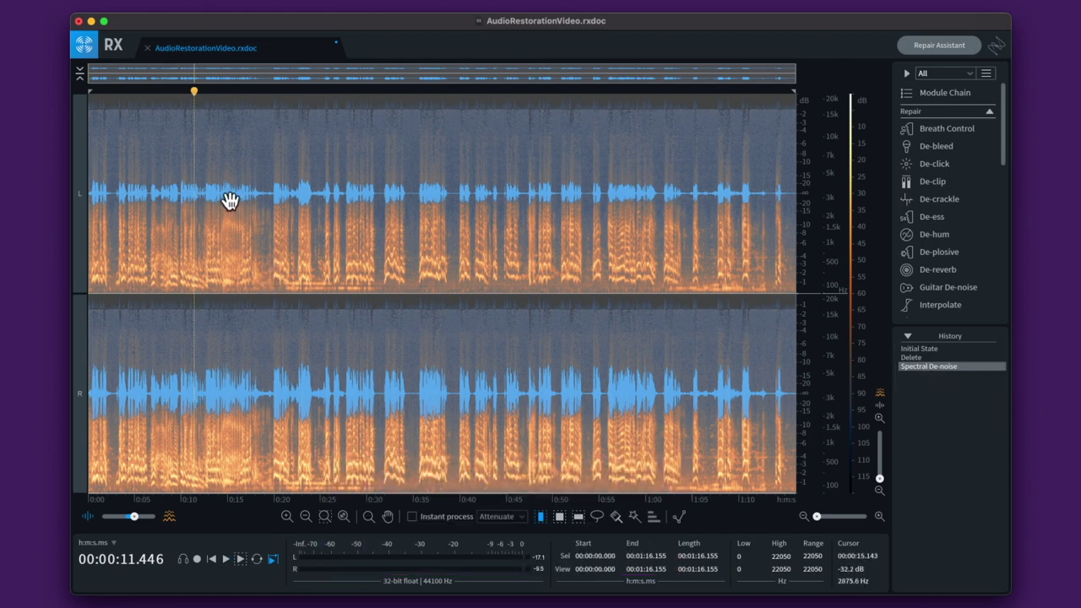
left_click(180, 185)
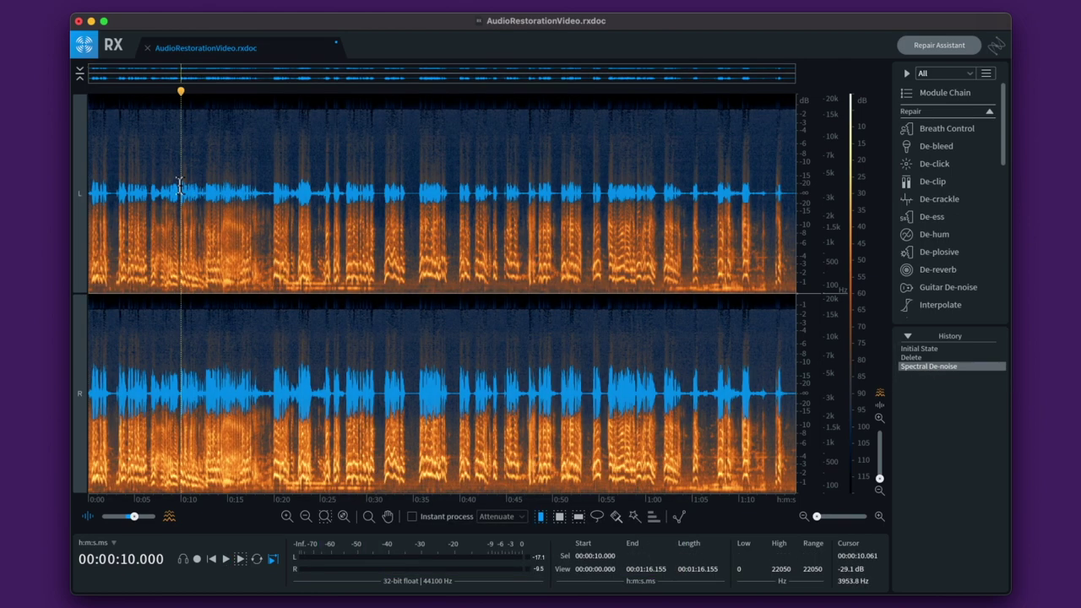
Revert the recording to the Delete history state and turn on Adaptive mode in Spectral De-noise
left_click(915, 358)
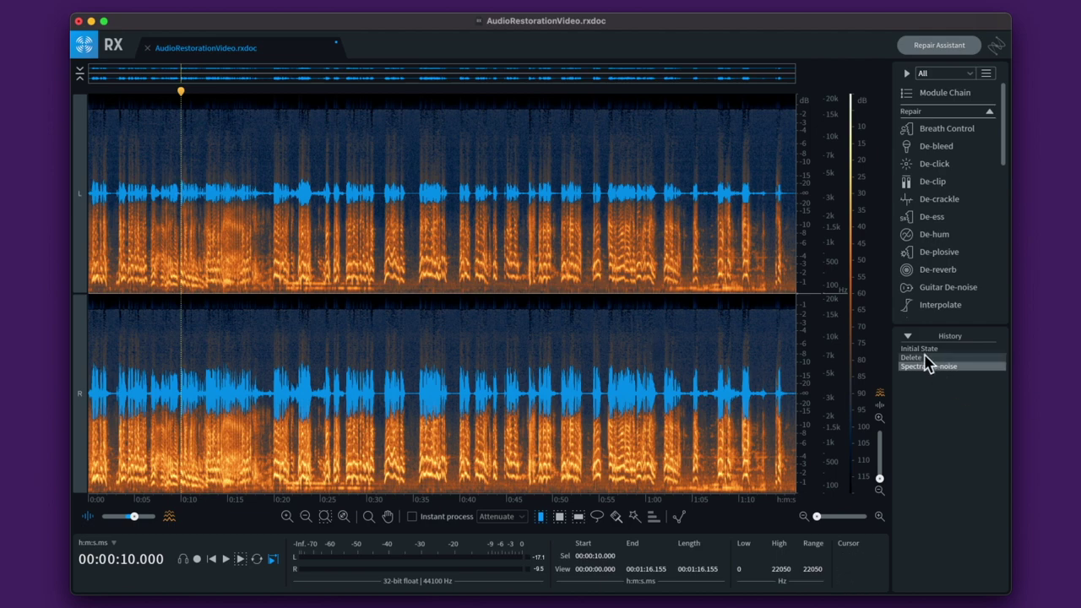
left_click(115, 181)
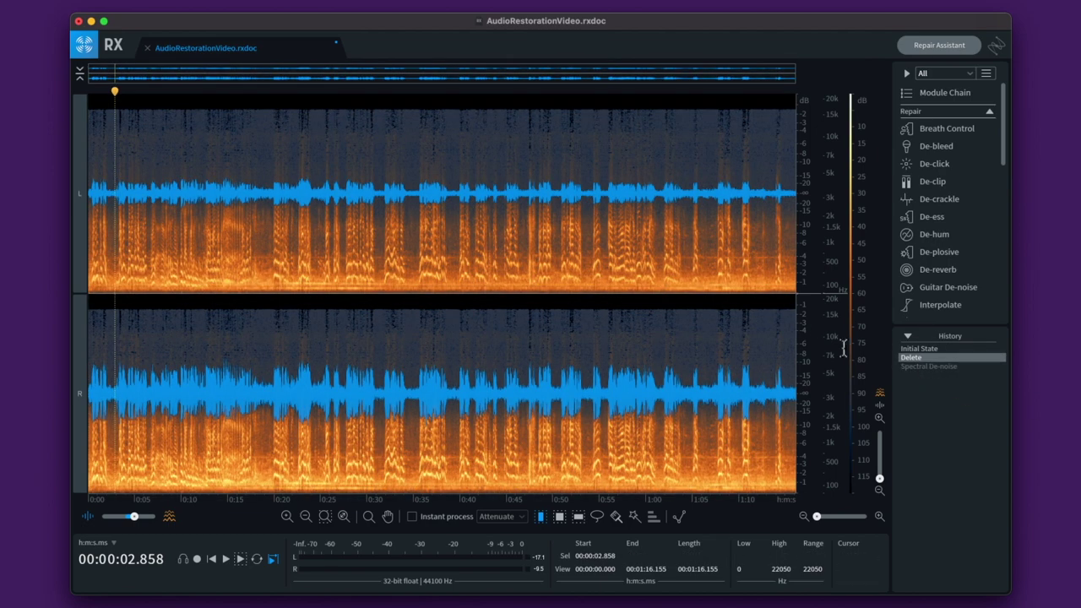
scroll(951, 249, "down", 3)
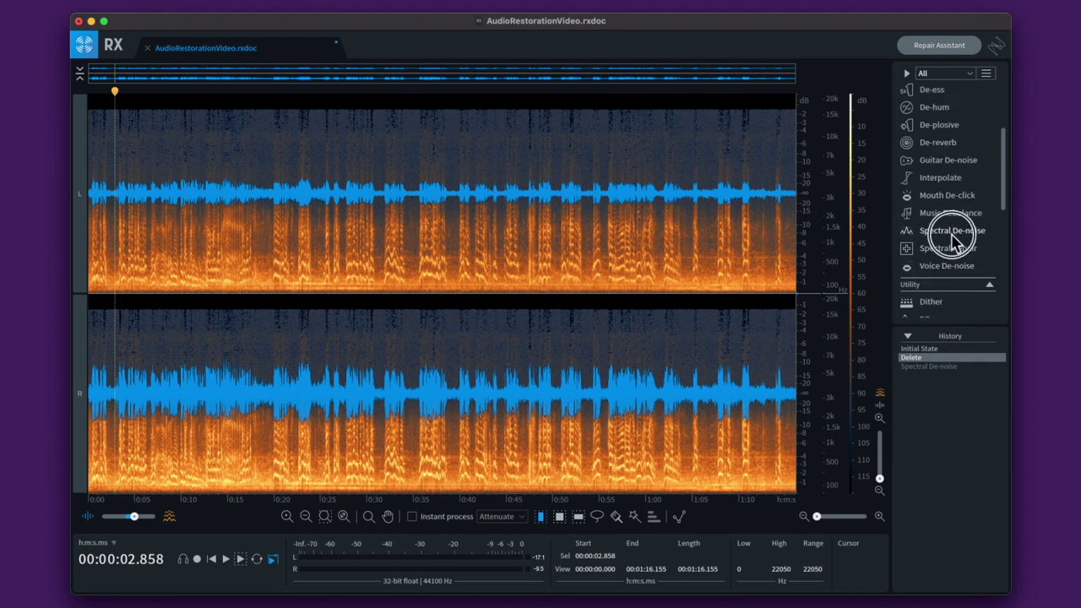
left_click(959, 236)
left_click(717, 247)
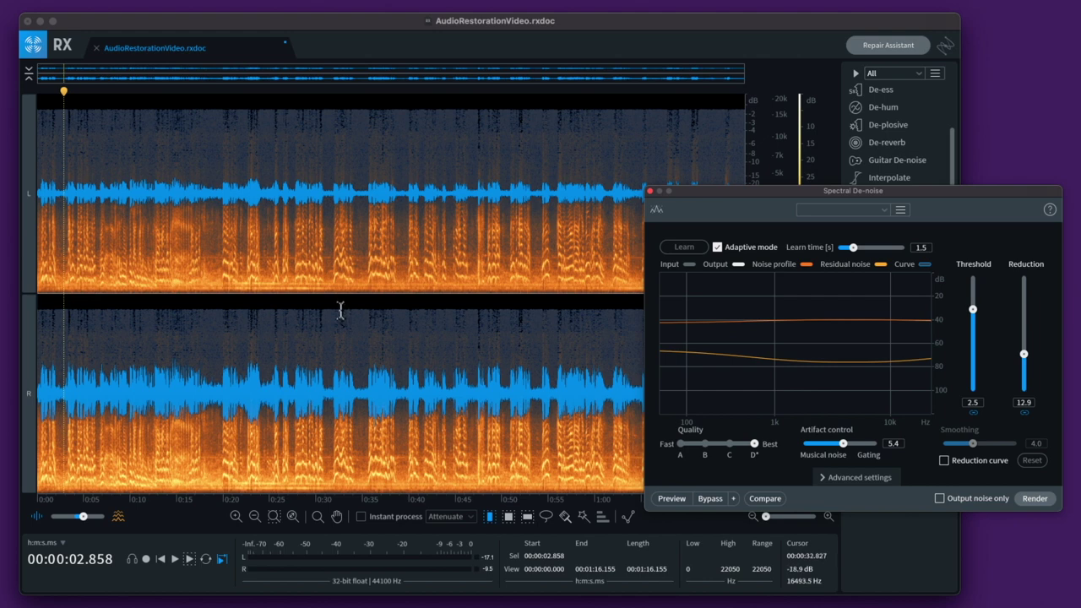
Preview the adaptive noise reduction, render it on the entire recording and close Spectral De-noise
left_click(659, 498)
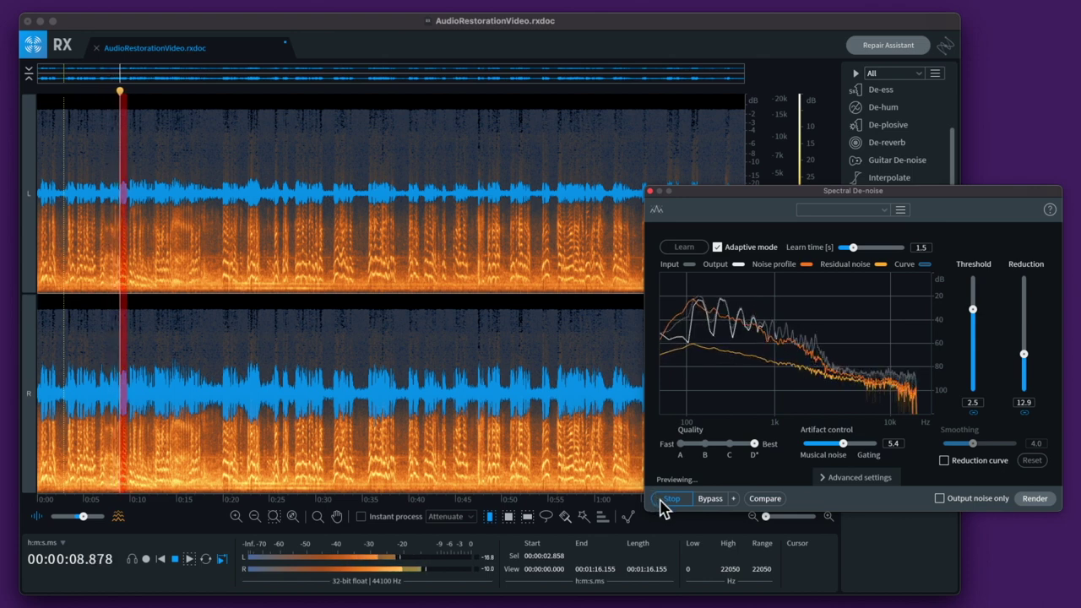
left_click(668, 499)
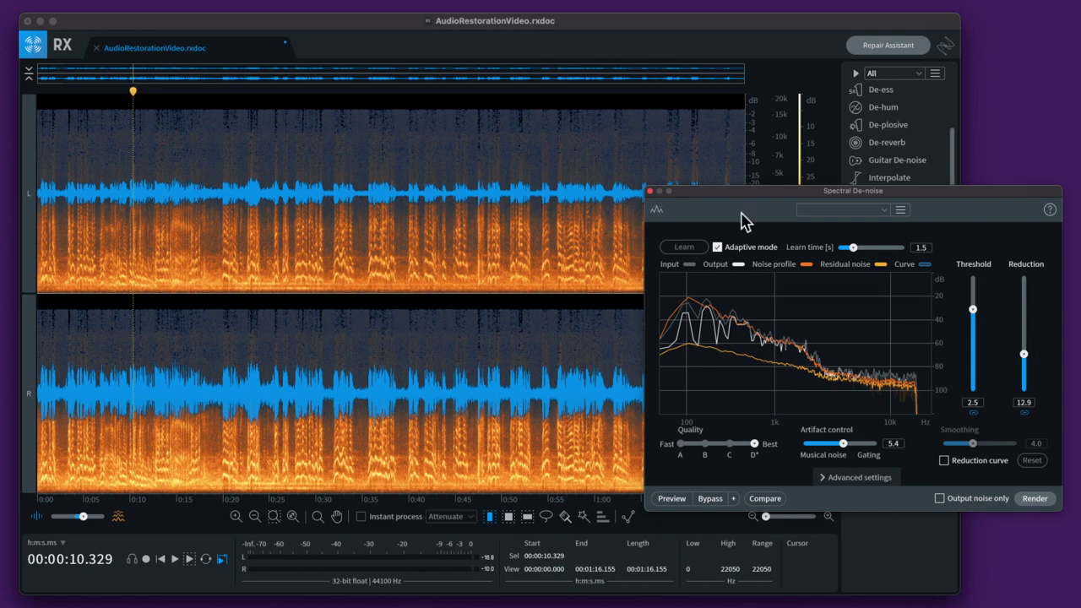
double_click(250, 207)
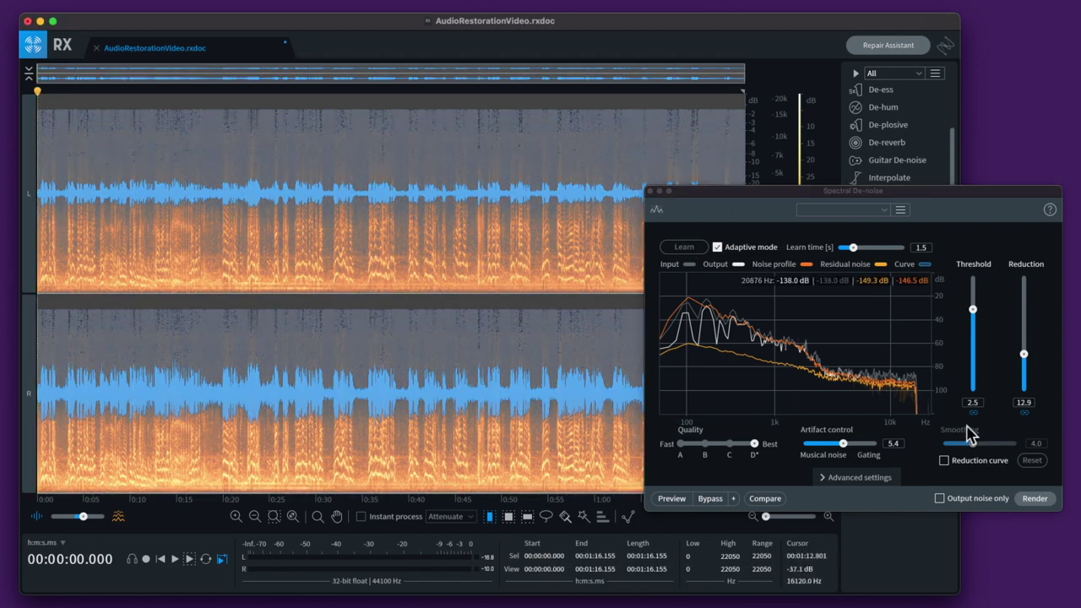
left_click(1037, 498)
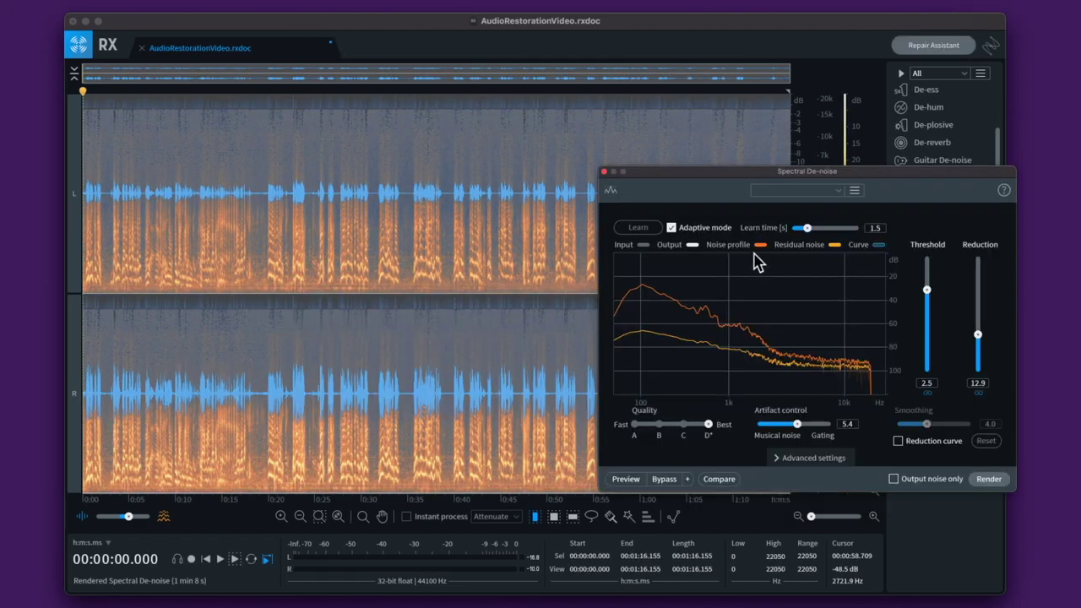
left_click(604, 172)
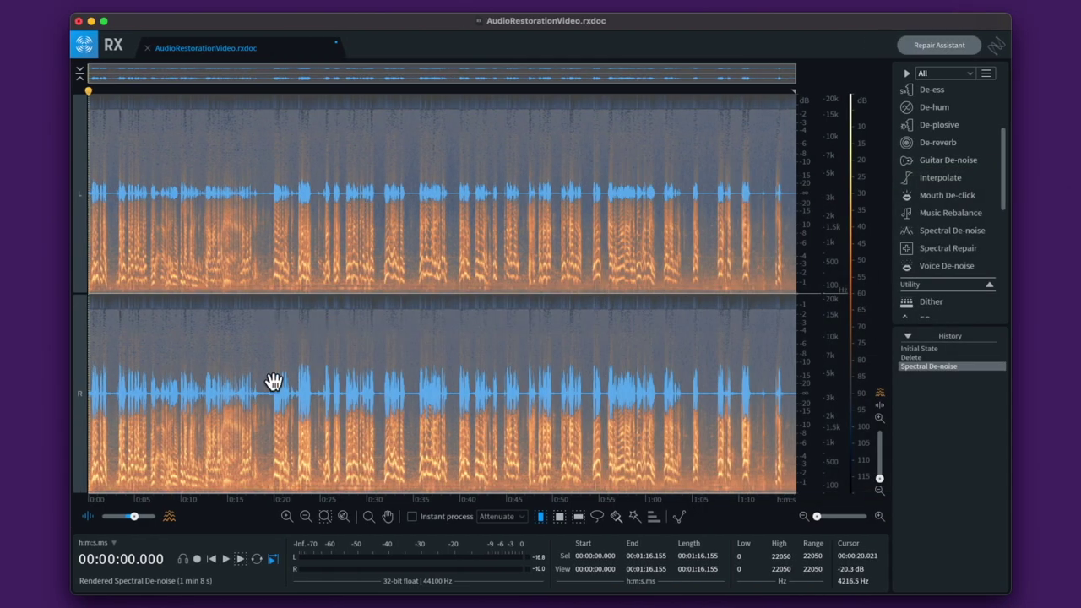
Play the adaptively denoised recording from about 0:19 to check the result
left_click(261, 380)
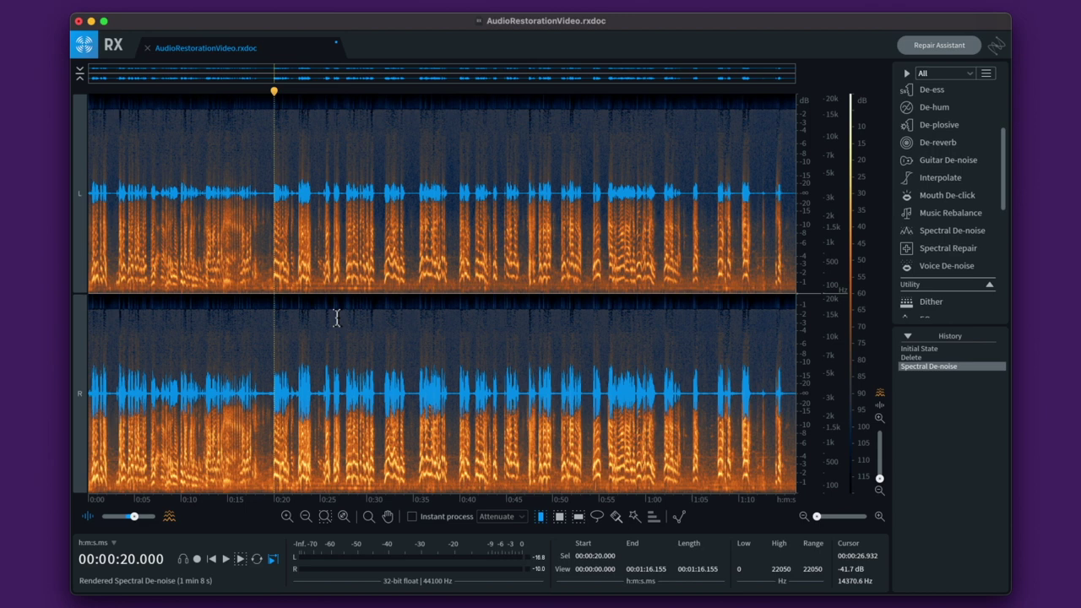
left_click(269, 205)
key("space")
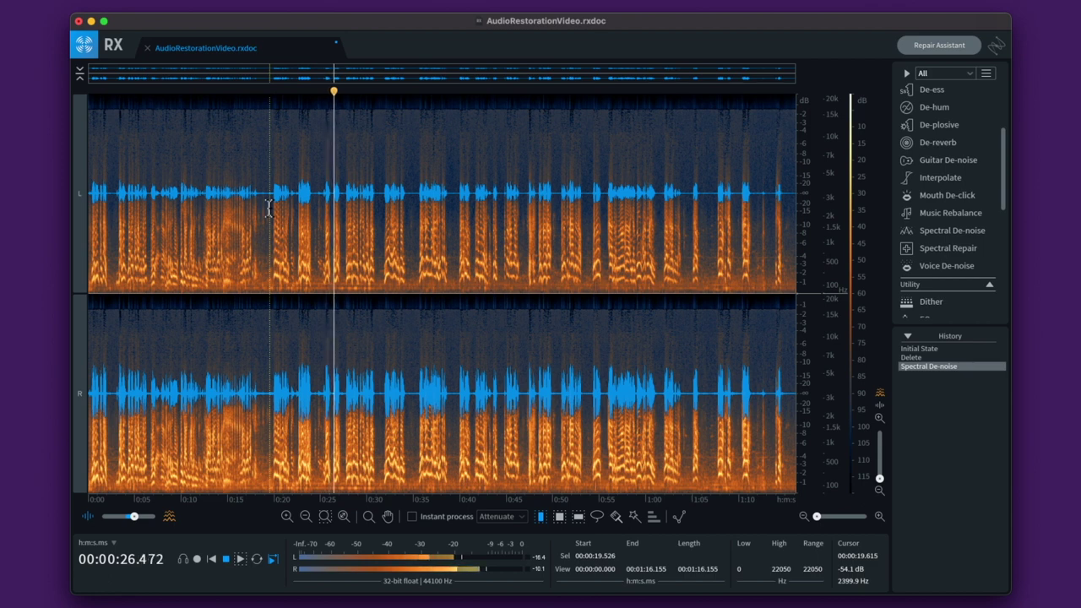
key("space")
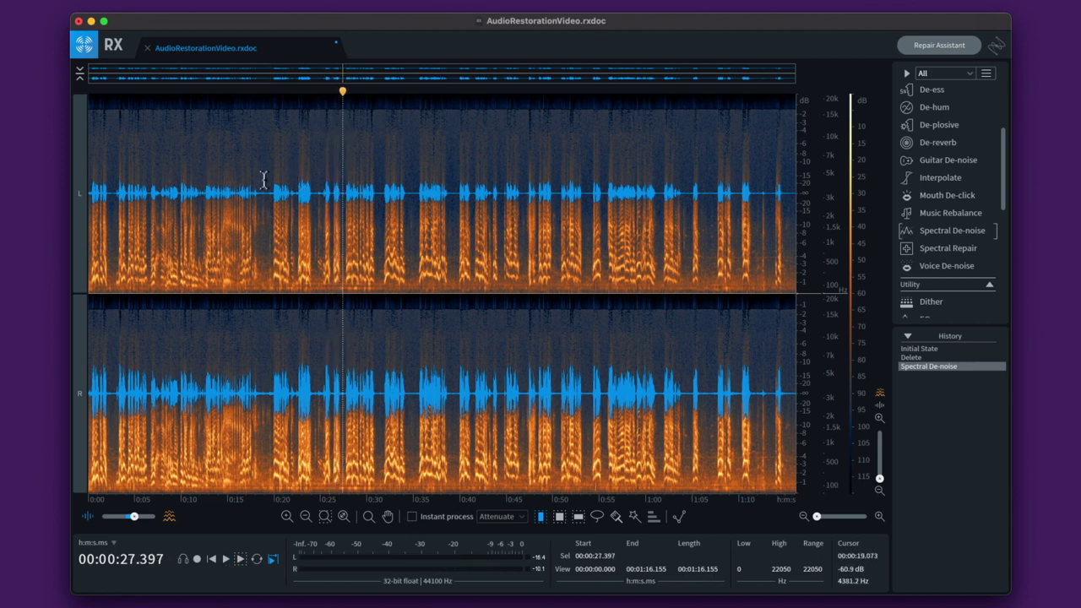
left_click_drag(264, 180, 583, 186)
left_click(413, 180)
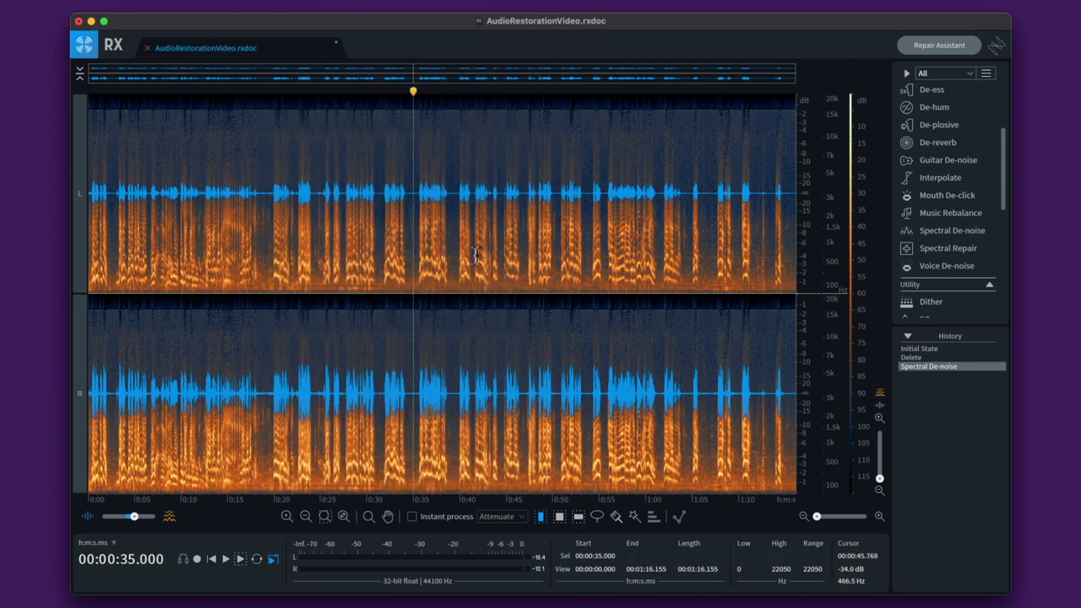
left_click(320, 200)
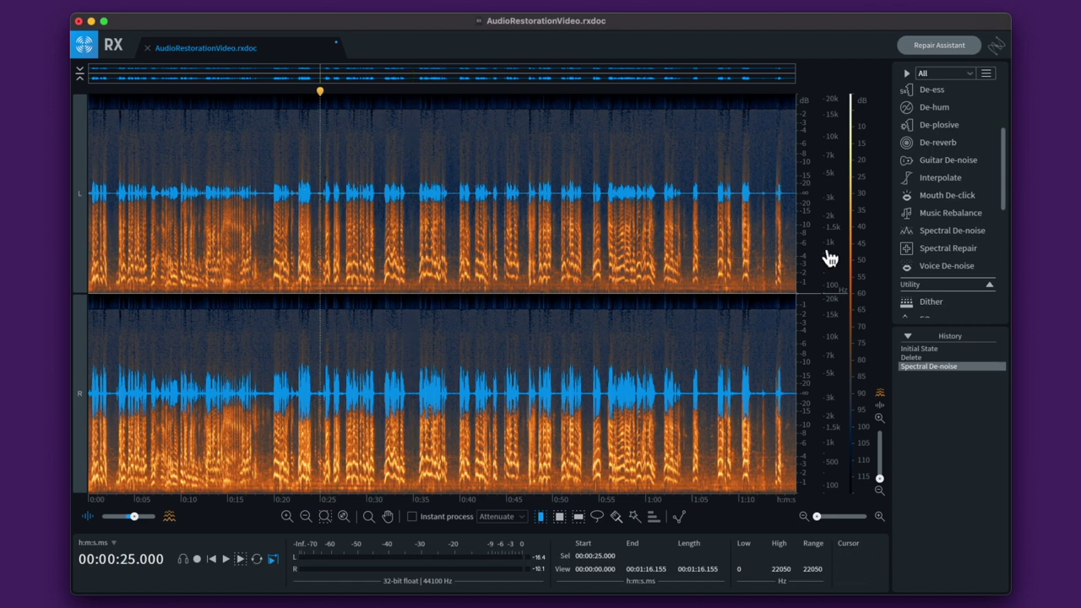
Open Mixing, set the right channel's share of the left output mix to 34% and render it on the recording
scroll(949, 241, "down", 5)
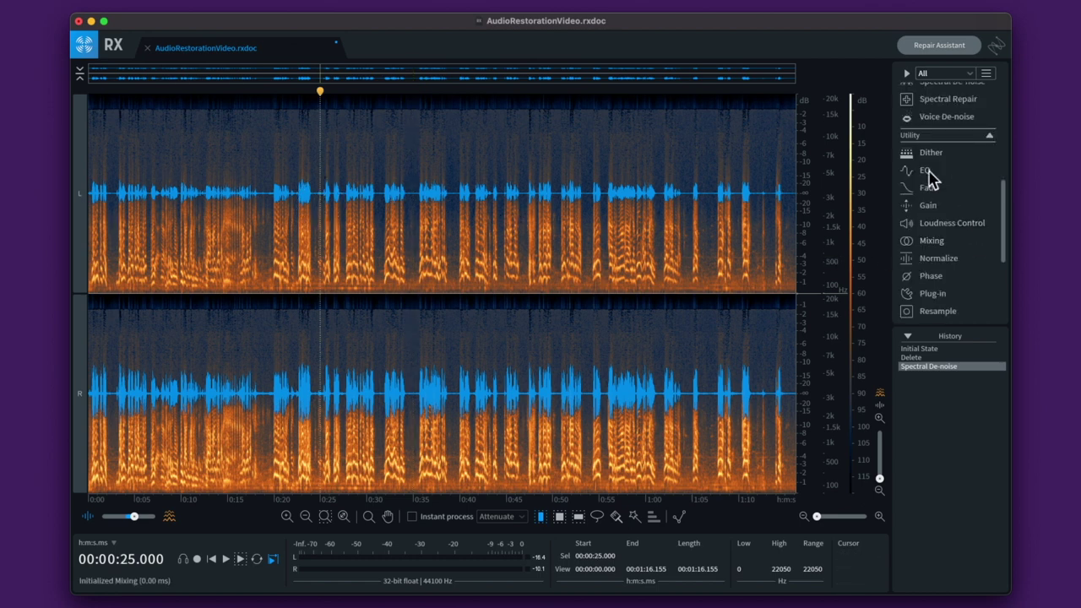
left_click(943, 242)
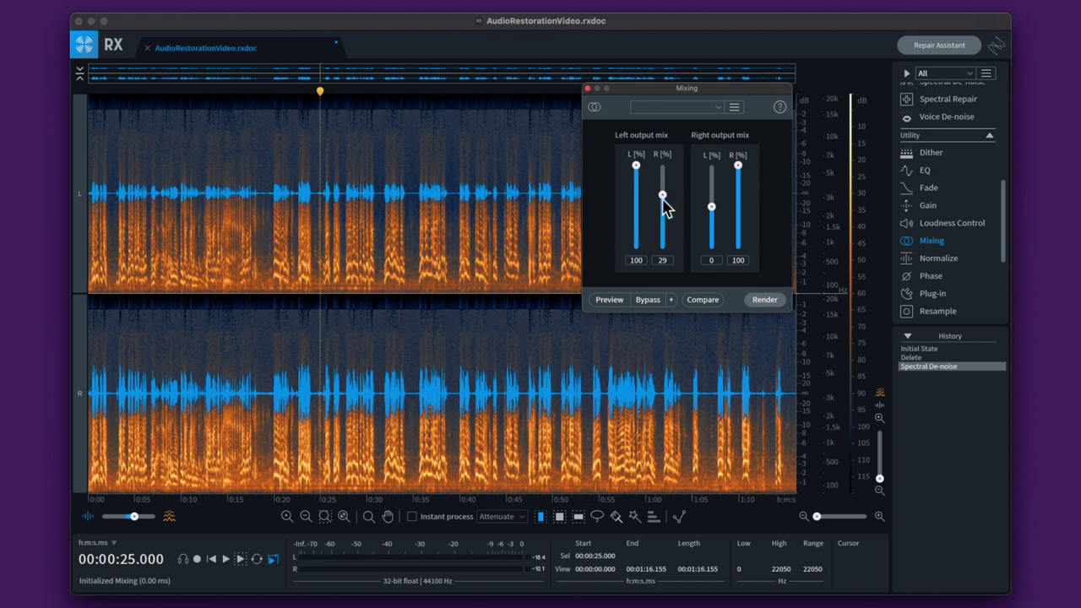
left_click_drag(663, 197, 664, 197)
left_click(324, 193)
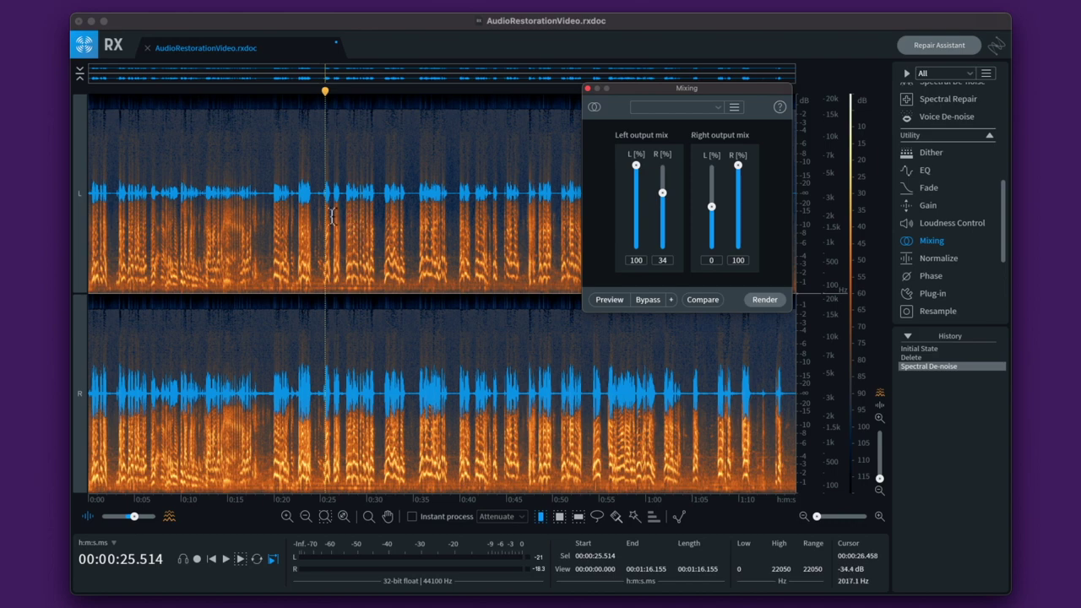
left_click(753, 302)
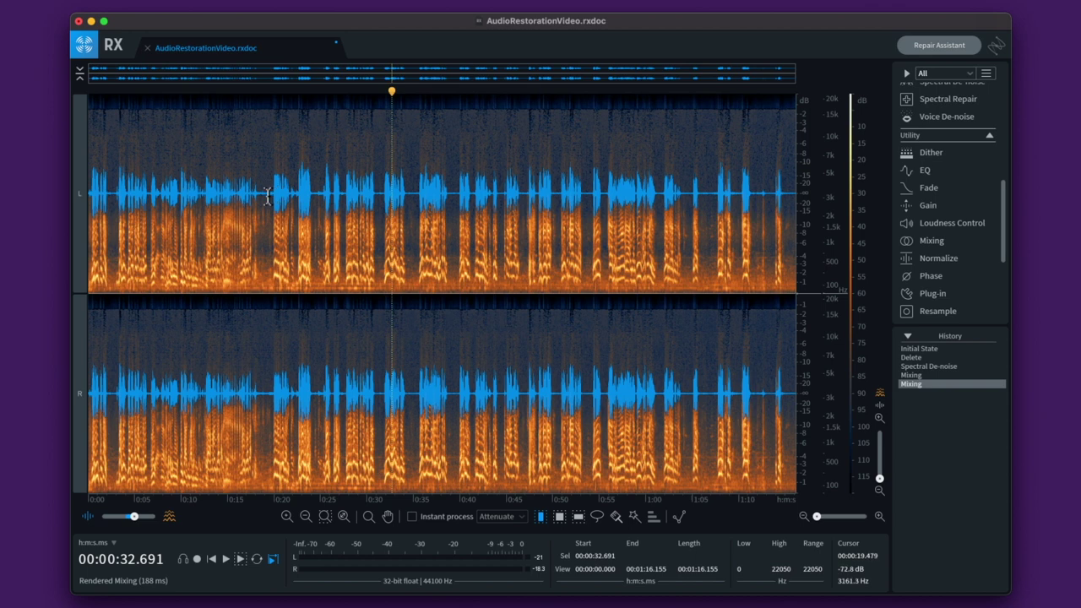
Play the mixed recording from about 0:19 to check the balance between both channels
left_click(267, 196)
key("space")
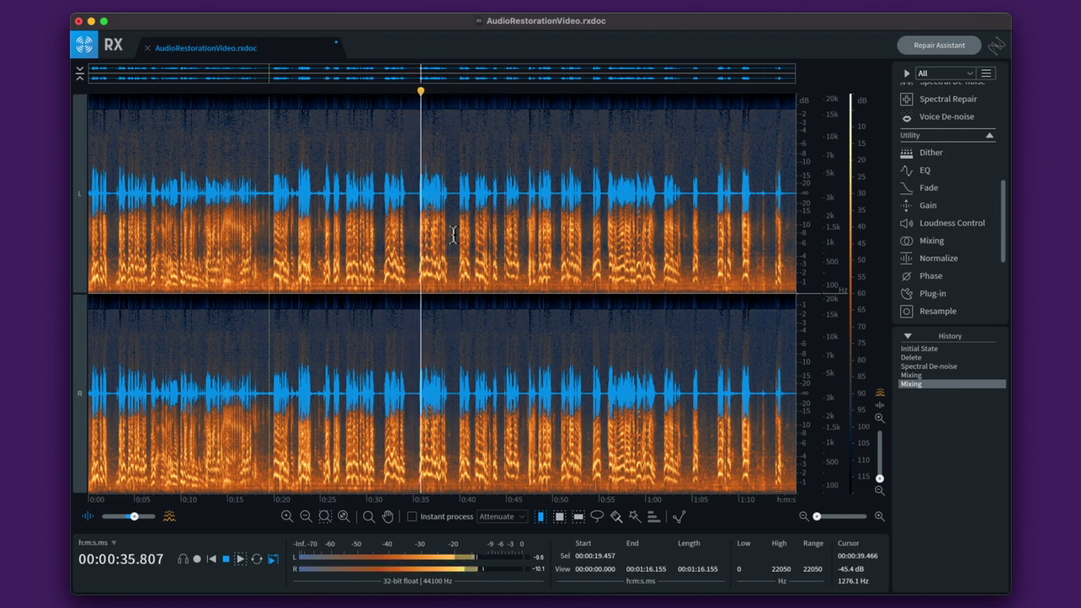
key("space")
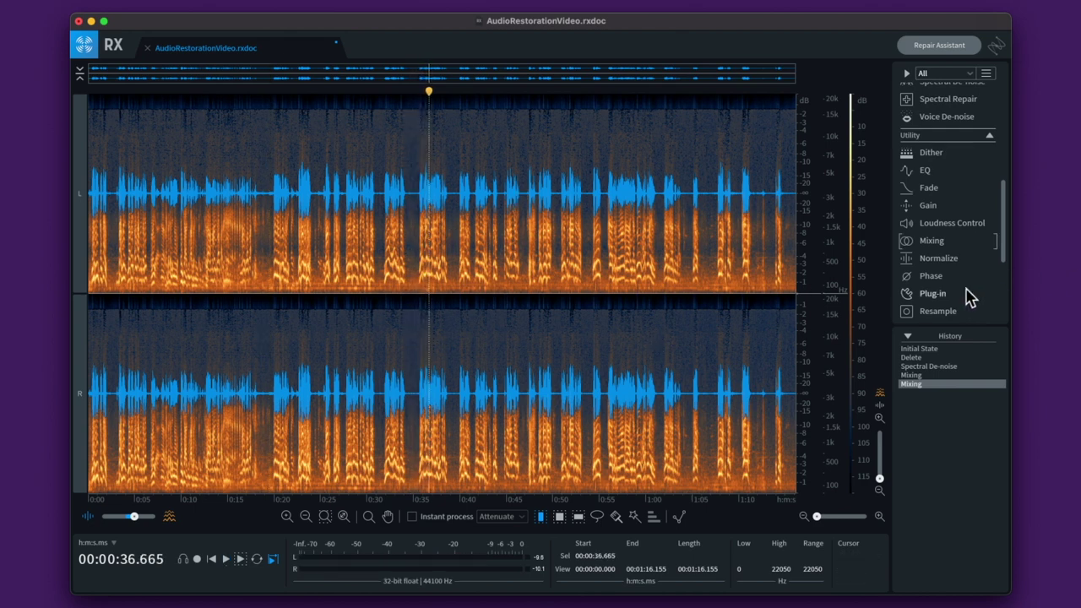
Open the EQ module and move its window clear of the transport controls
scroll(967, 297, "up", 3)
scroll(967, 298, "up", 6)
left_click(929, 294)
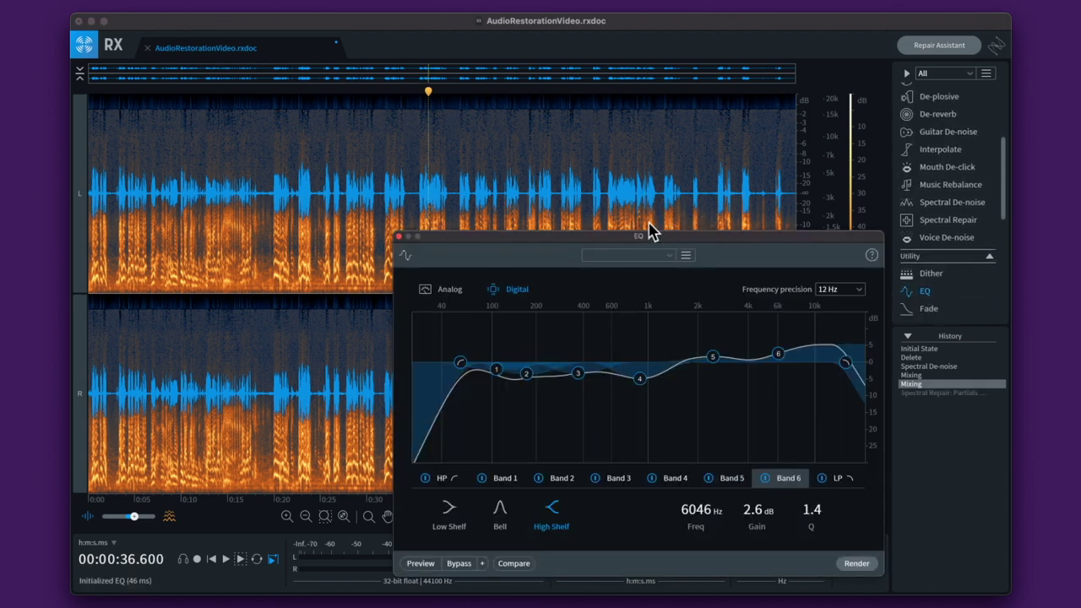
left_click_drag(695, 246, 792, 145)
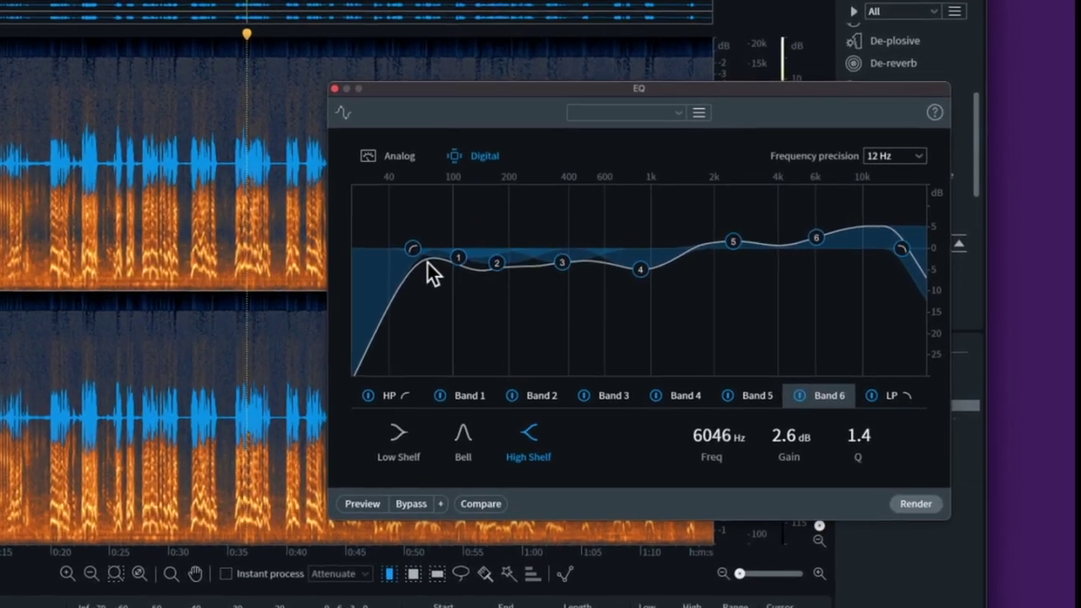
Review the EQ's high-pass filter and the low-frequency bands 1 to 3
left_click(477, 253)
left_click_drag(401, 247, 402, 248)
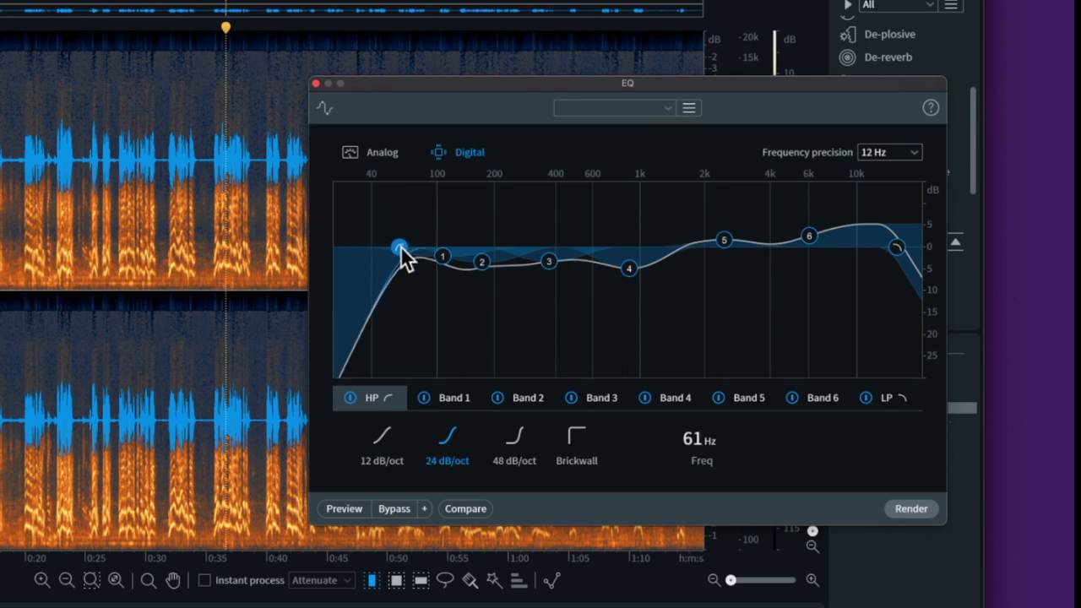
left_click(442, 256)
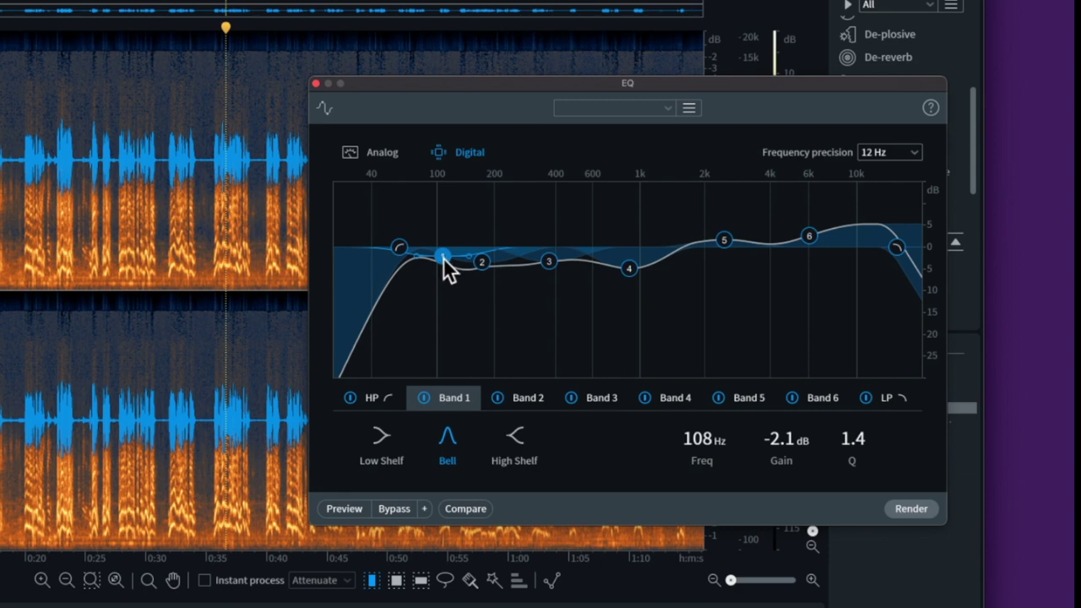
left_click(444, 261)
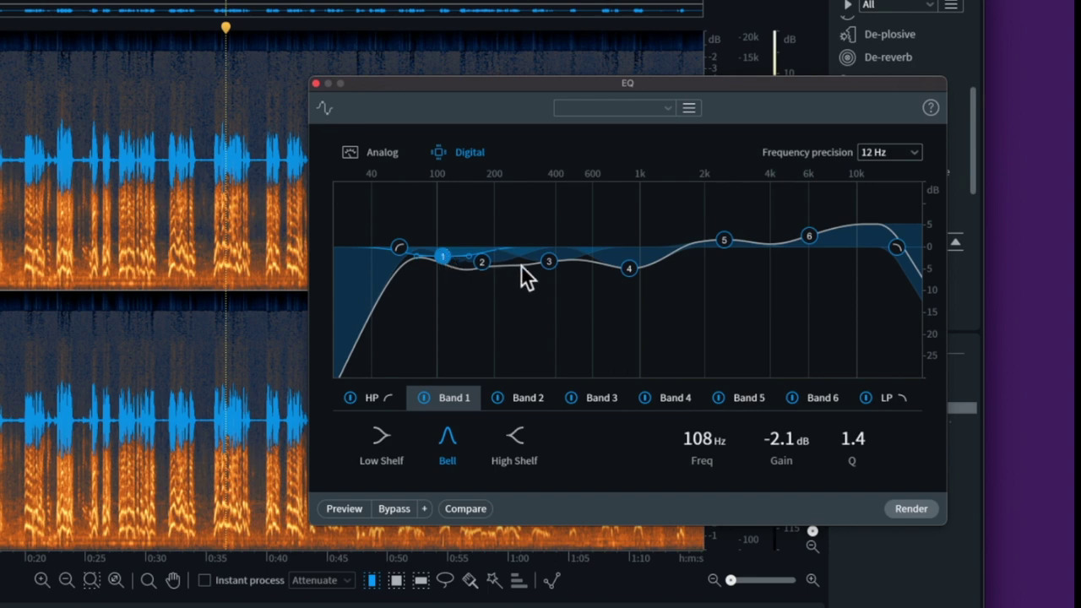
left_click(548, 261)
left_click(482, 264)
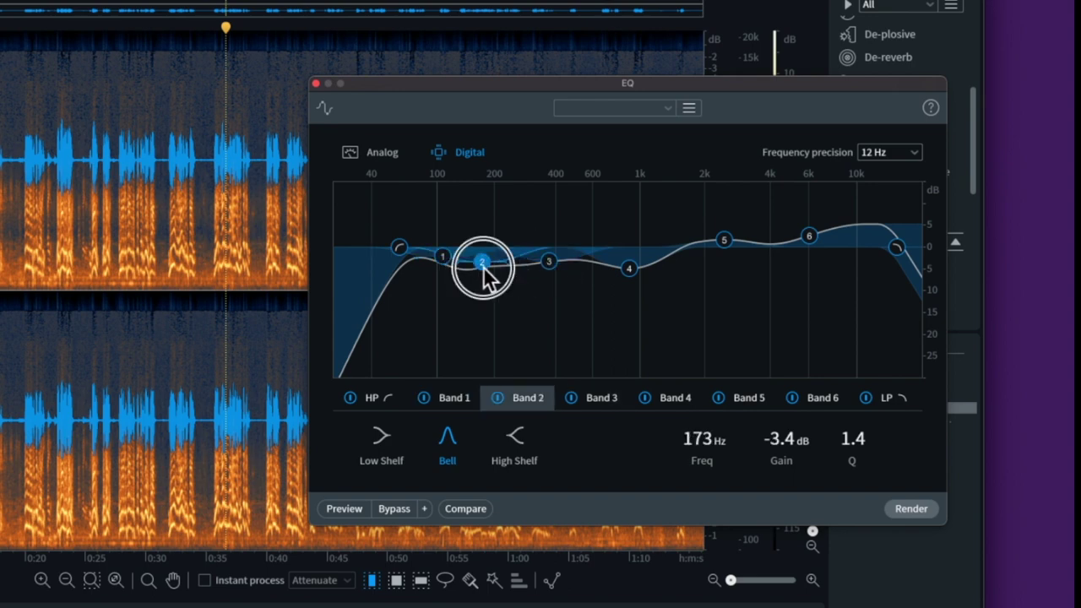
left_click(447, 258)
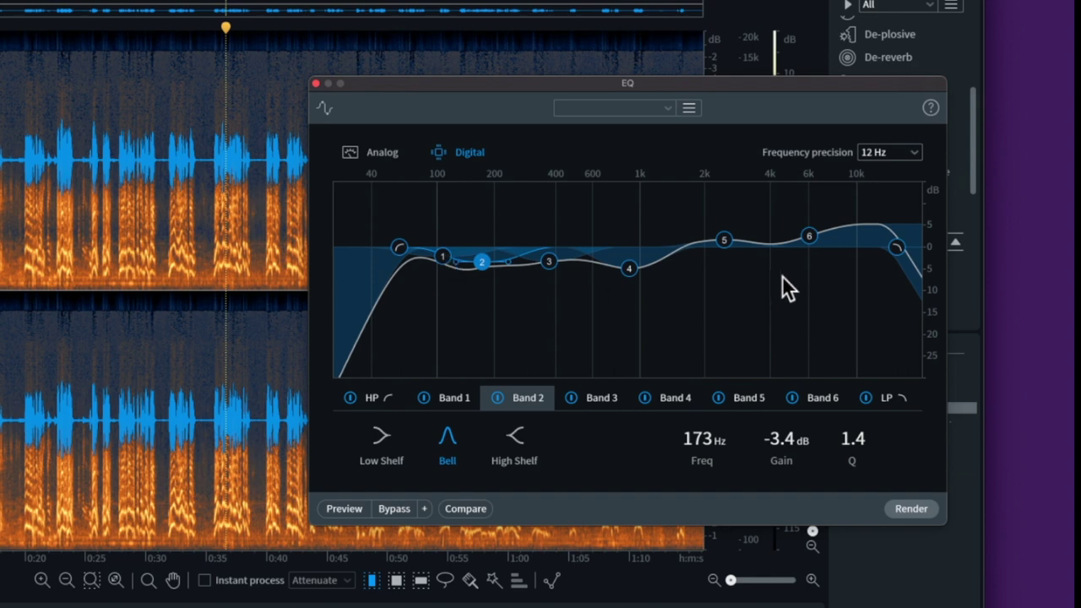
Review the EQ's high-frequency bands 5 and 6 and the low-pass filter
left_click(724, 240)
left_click(807, 235)
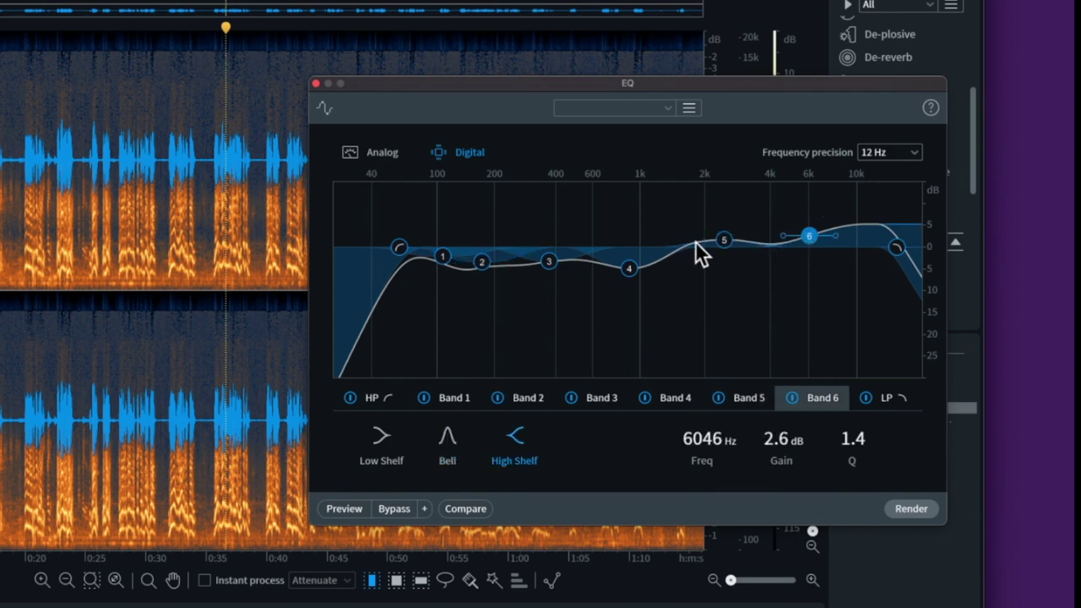
left_click(727, 241)
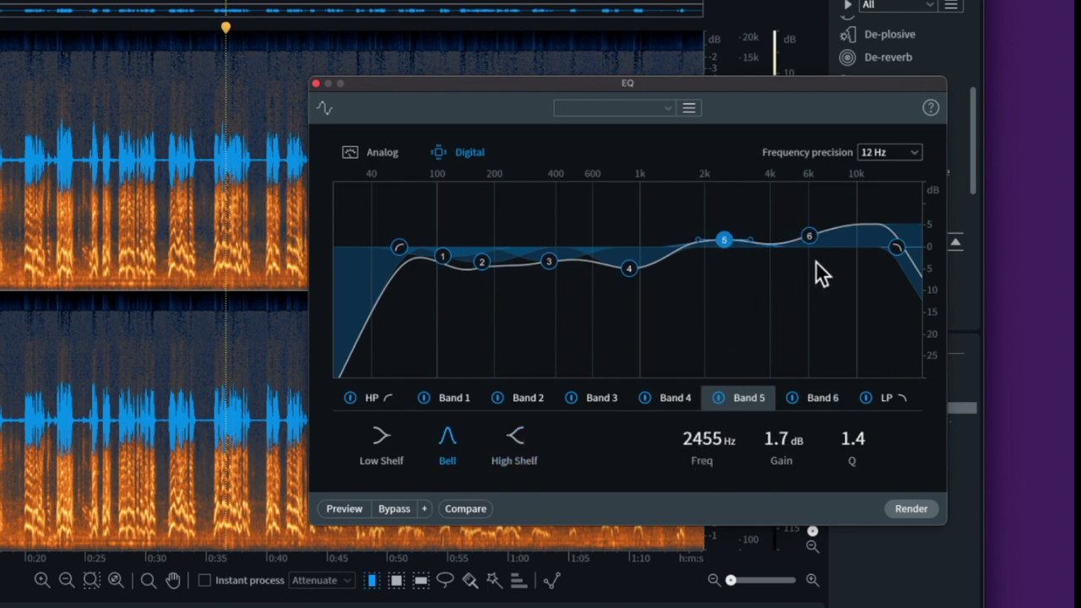
left_click(809, 236)
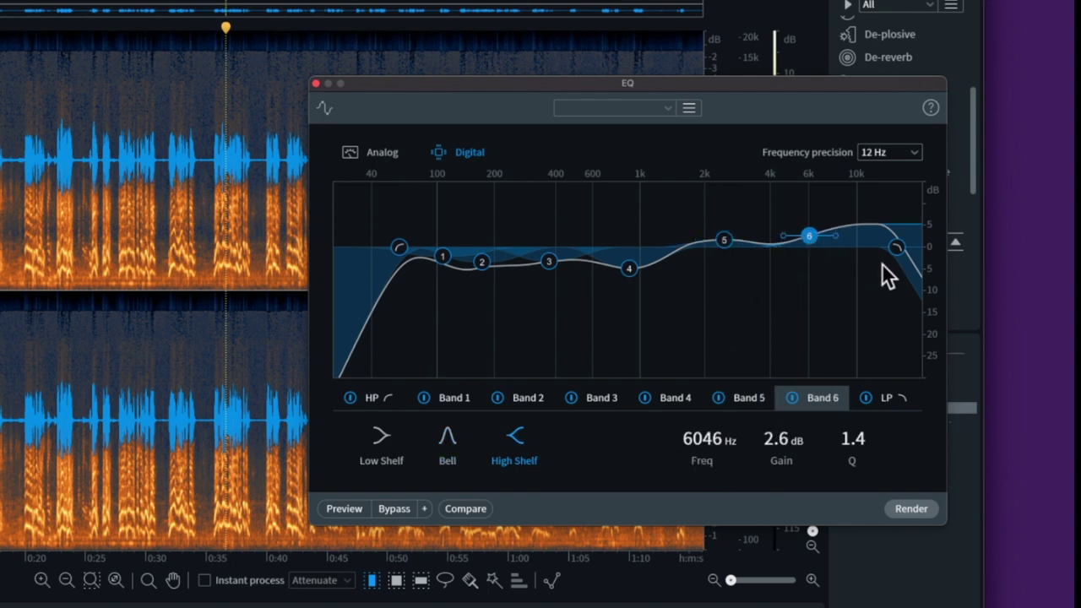
left_click(897, 247)
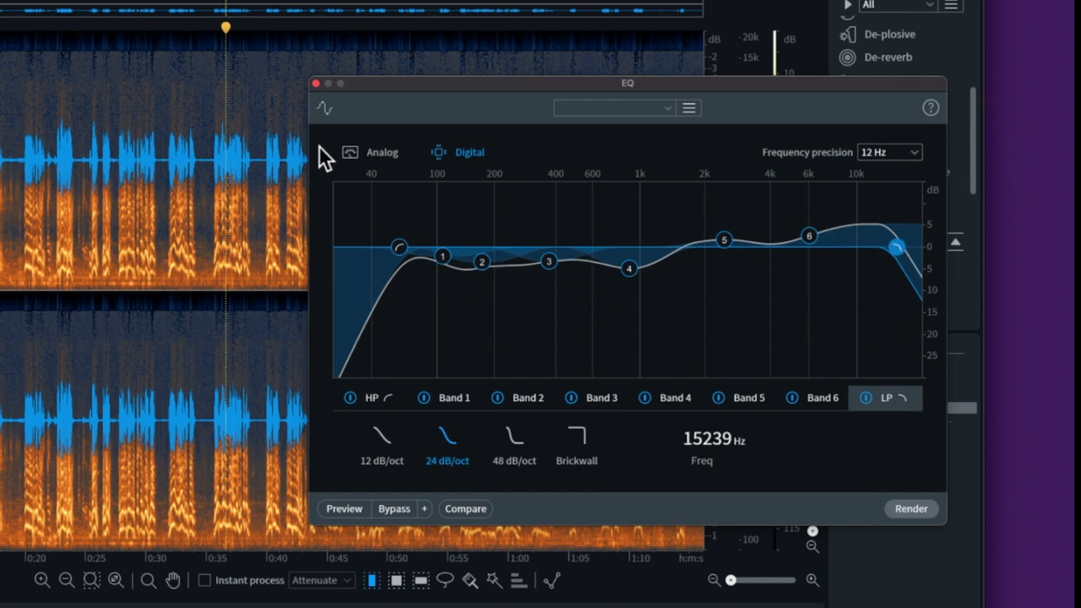
While previewing from about 0:19, raise EQ band 3 to -1.1 dB and band 2 to -2.6 dB, and reduce band 4's cut
left_click(14, 179)
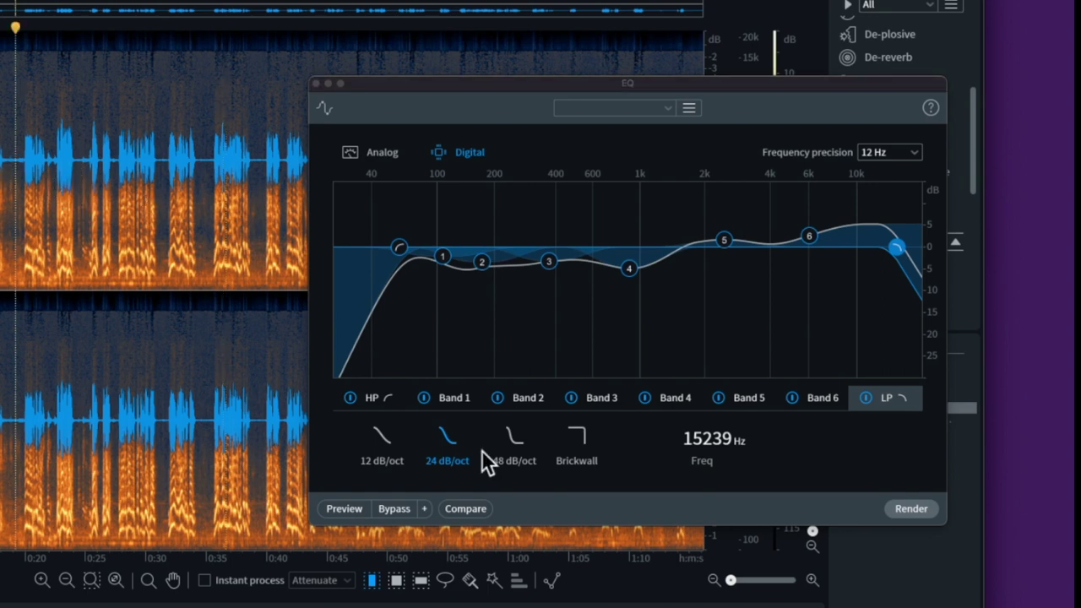
left_click(343, 509)
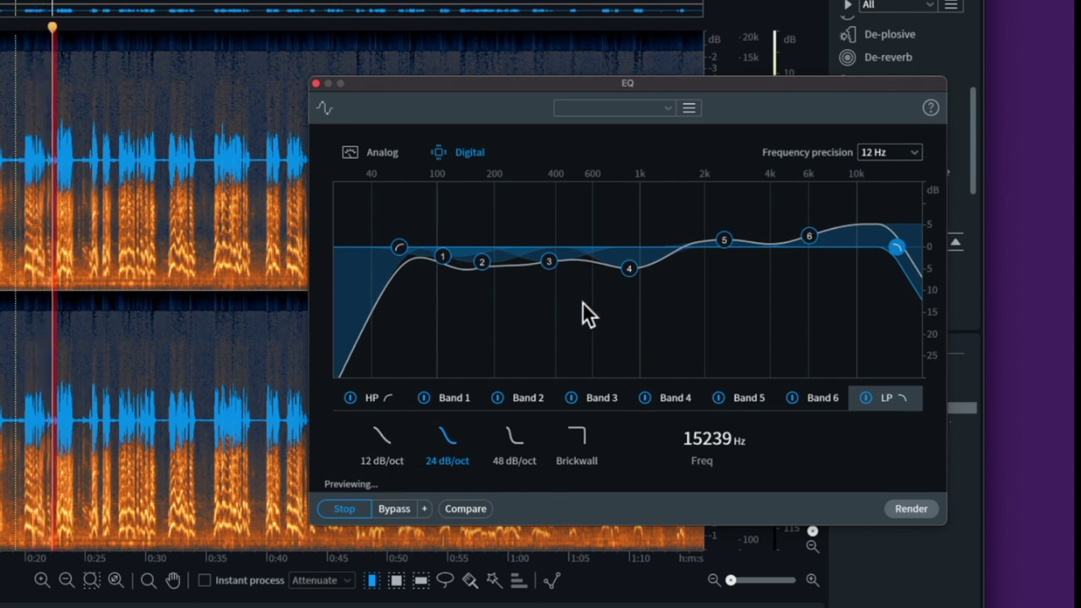
left_click_drag(548, 261, 549, 252)
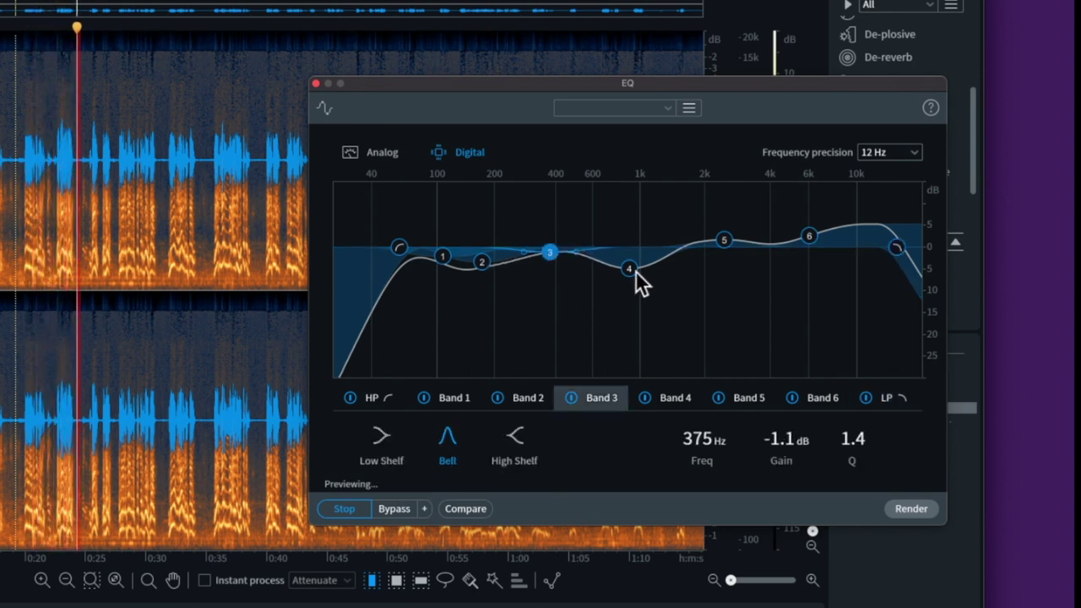
mouse_move(630, 269)
left_mouse_down()
mouse_move(631, 255)
mouse_move(637, 268)
left_mouse_up()
left_click(481, 260)
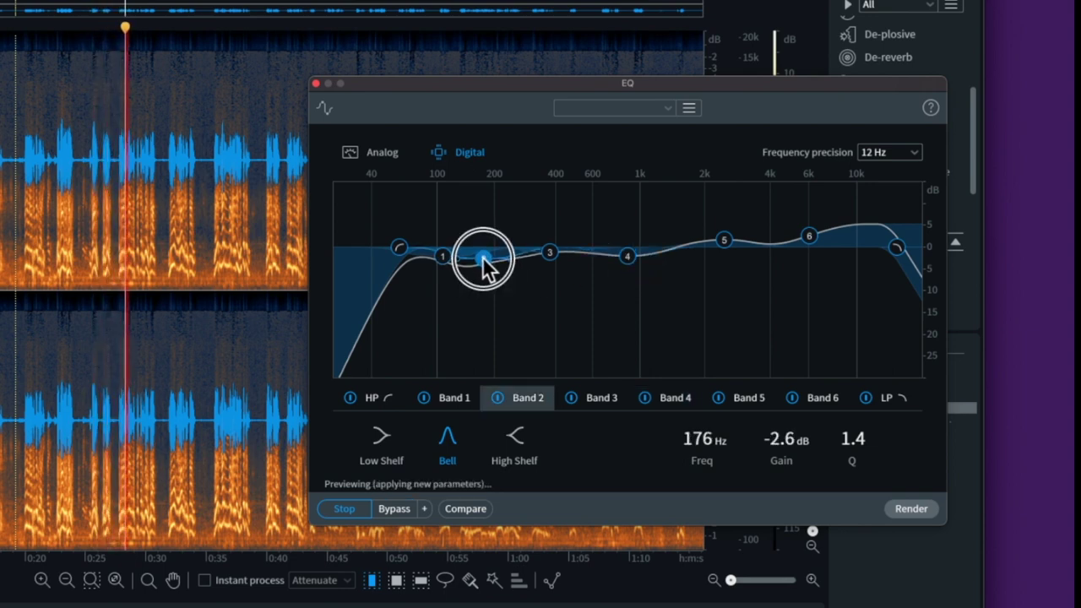
Lower EQ band 5 to 0.9 dB at 2434 Hz and set the high-pass filter frequency to 50 Hz
left_click(724, 242)
left_click_drag(724, 242, 725, 245)
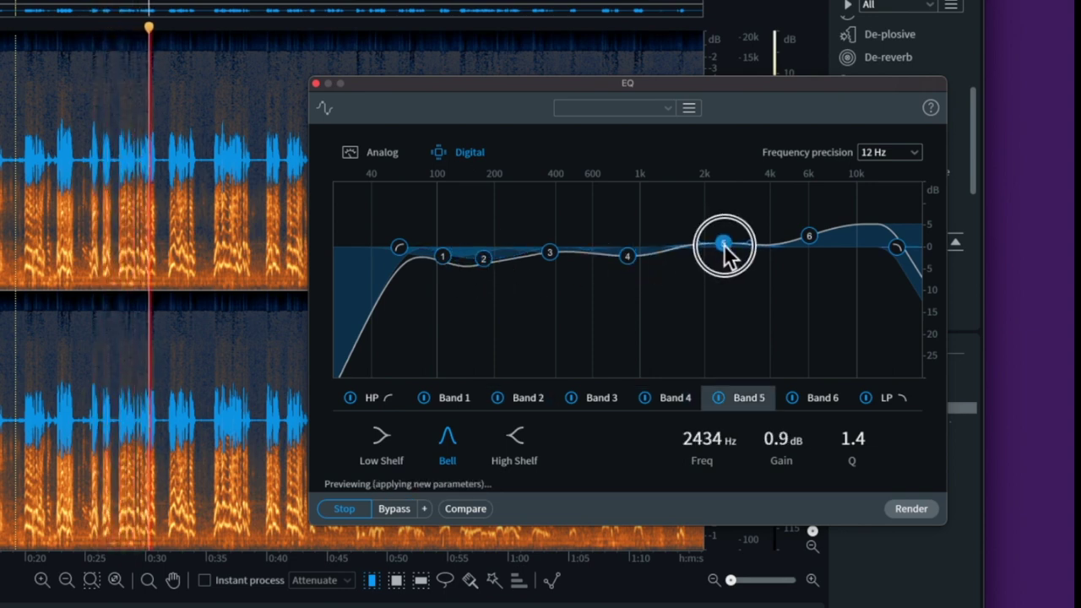
left_click(391, 249)
left_click_drag(390, 249, 385, 250)
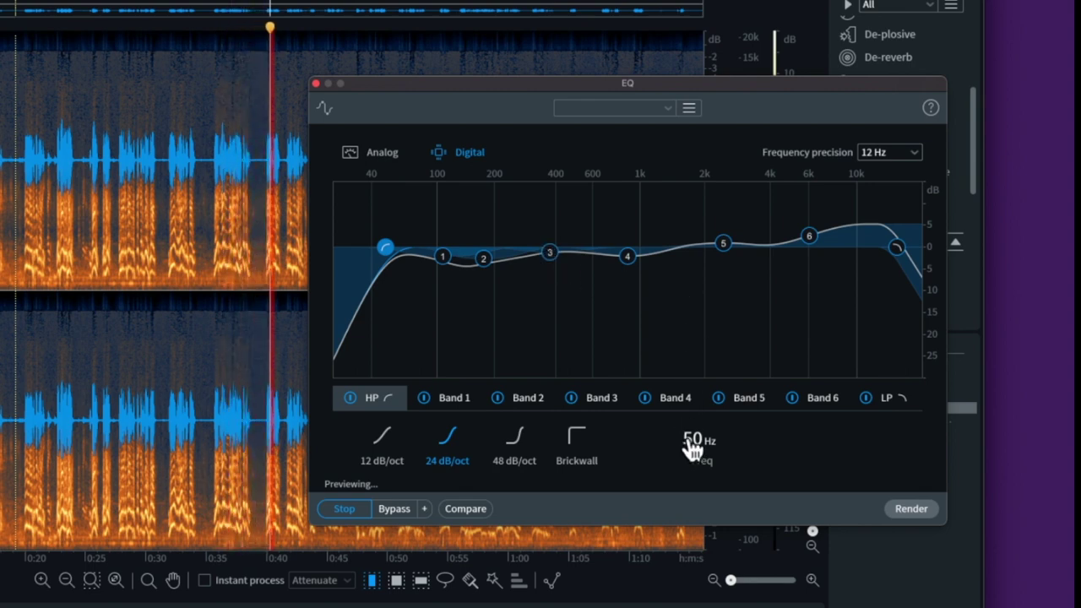
Switch the EQ to Analog mode, comparing its curve with Digital, and stop the preview
left_click(390, 152)
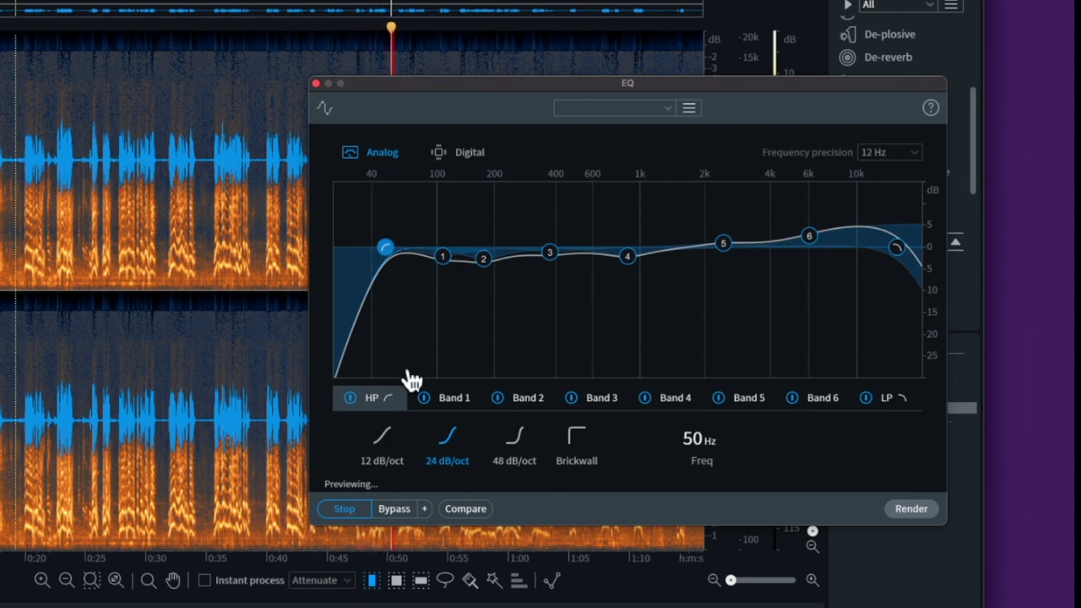
left_click(342, 508)
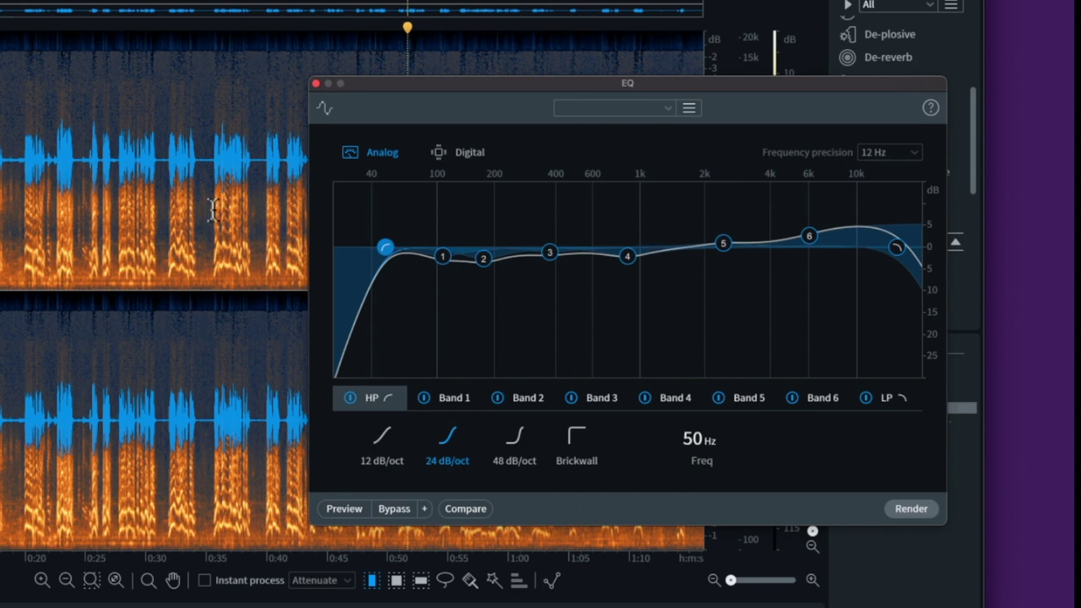
left_click(452, 153)
left_click(380, 152)
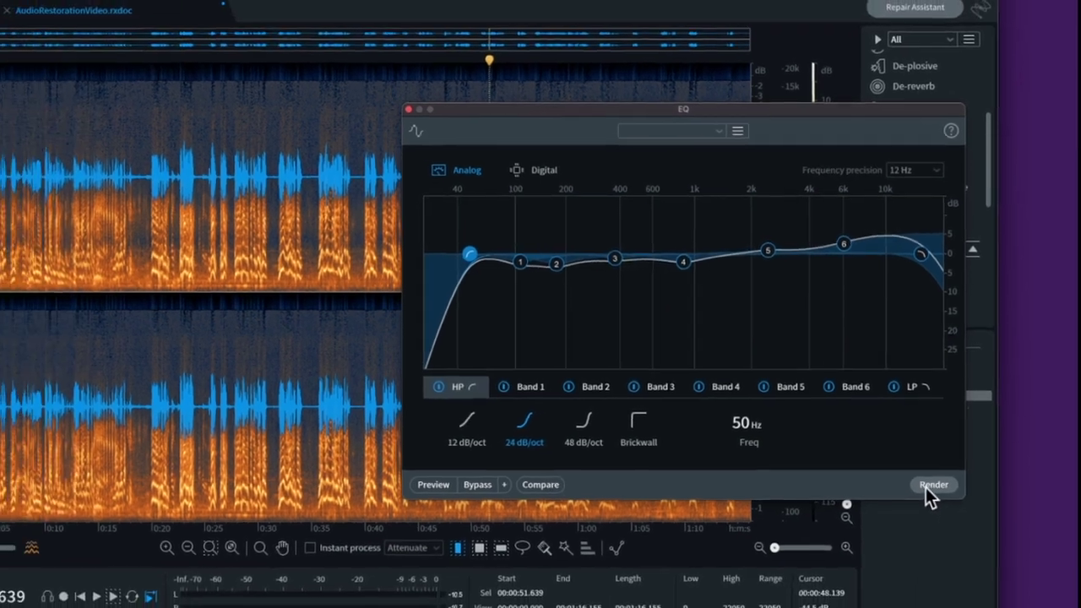
Render the EQ on the entire recording, close the EQ window and clear the selection
left_click(928, 486)
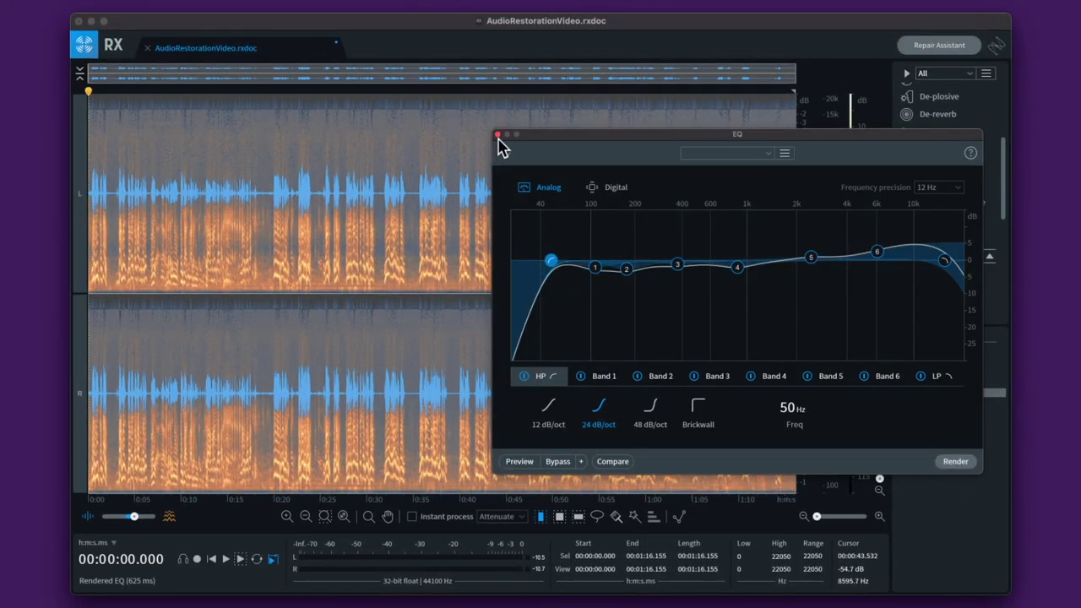
left_click(497, 135)
left_click(289, 186)
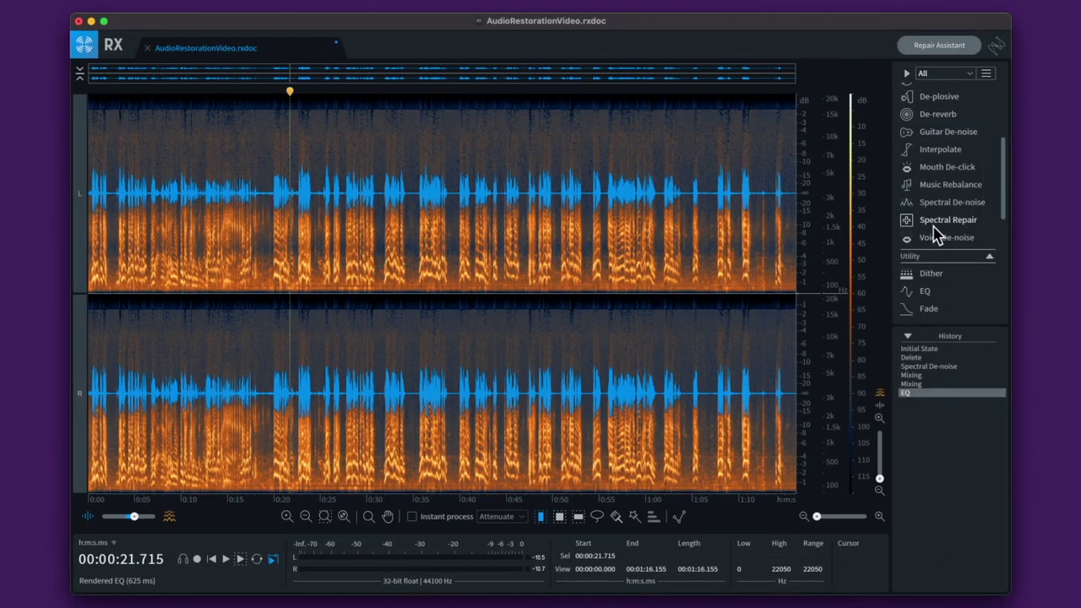
Play the equalized recording from about 0:19.5 and listen to the pause between about 0:18.6 and 0:20
left_click(270, 198)
key("space")
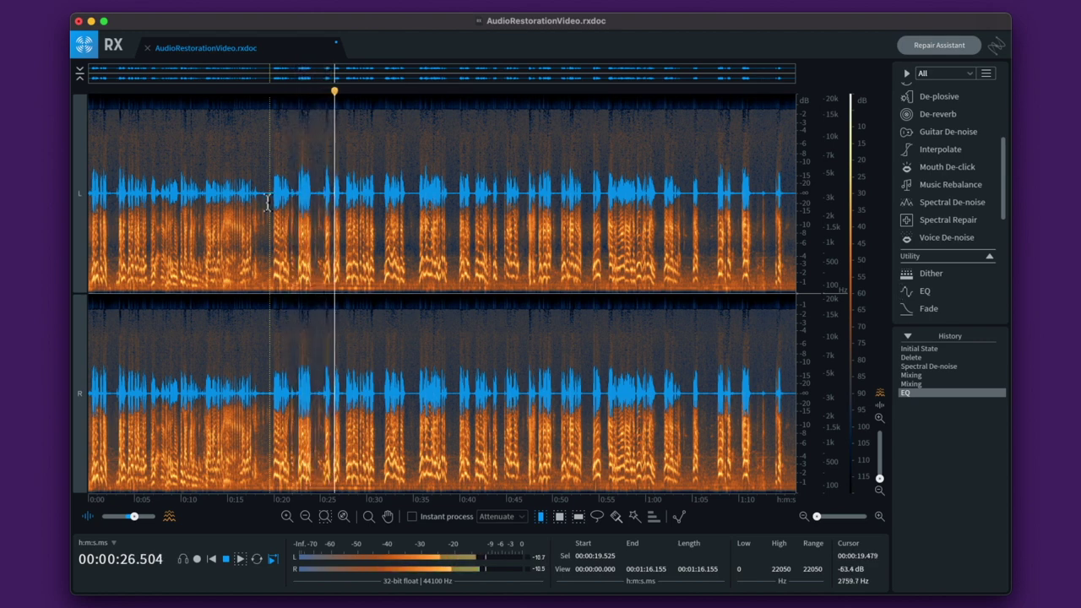
left_click_drag(263, 195, 271, 194)
key("space")
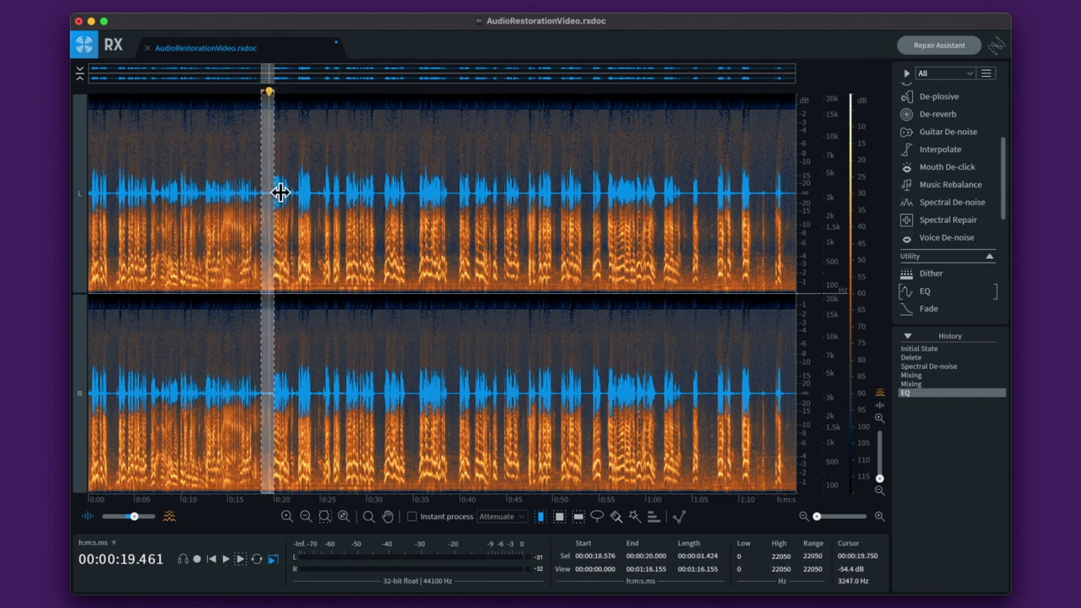
left_click(301, 184)
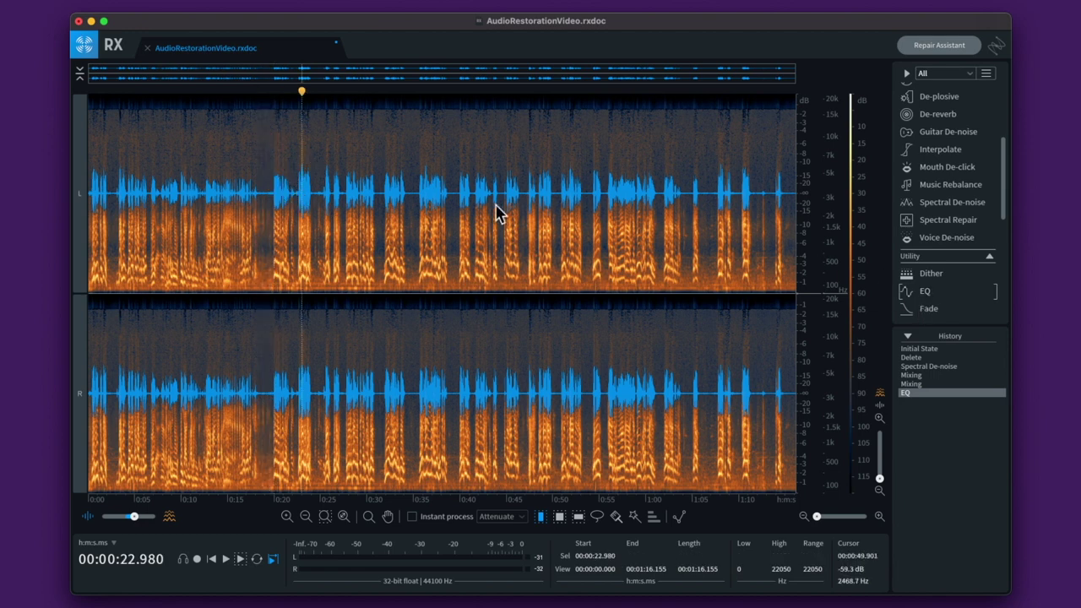
Reopen Spectral De-noise, select the speech pause from about 0:34.4 to 0:35.4 and turn off Adaptive mode
left_click(951, 210)
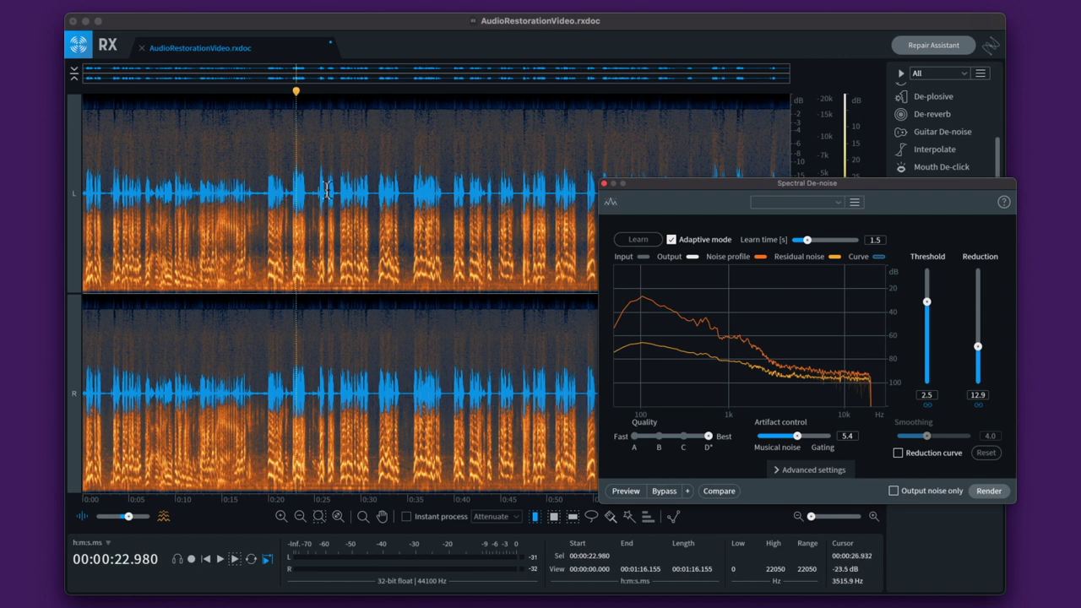
left_click(393, 180)
key("space")
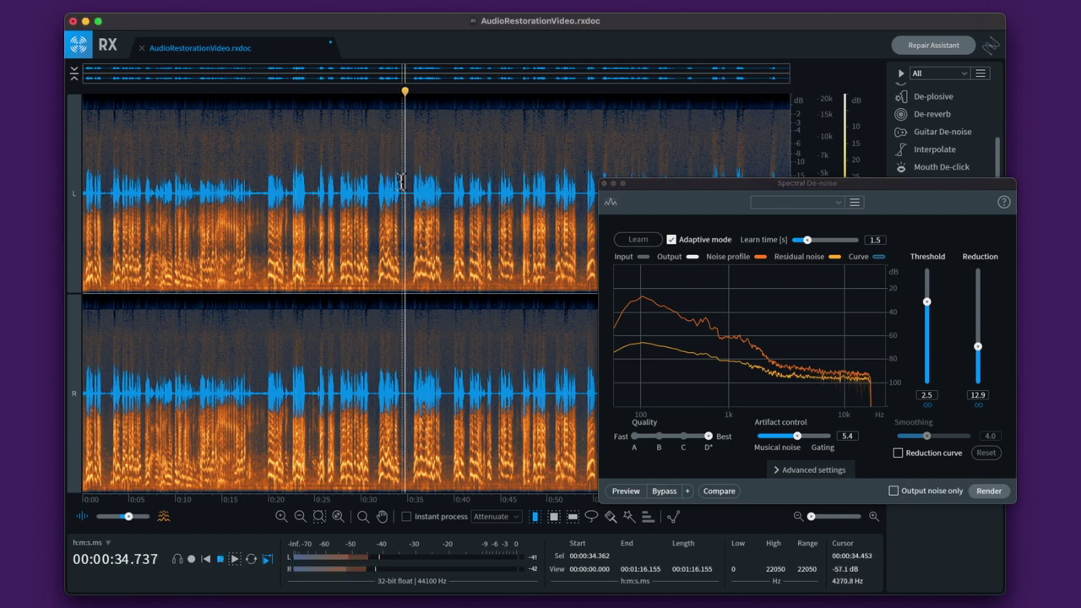
left_click_drag(402, 180, 409, 180)
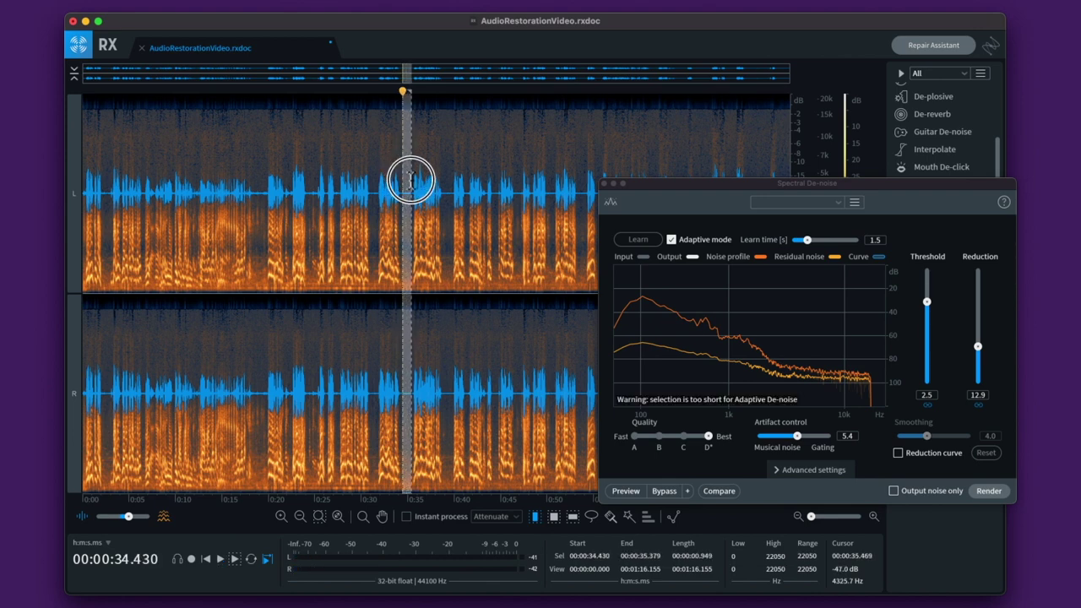
left_click(672, 240)
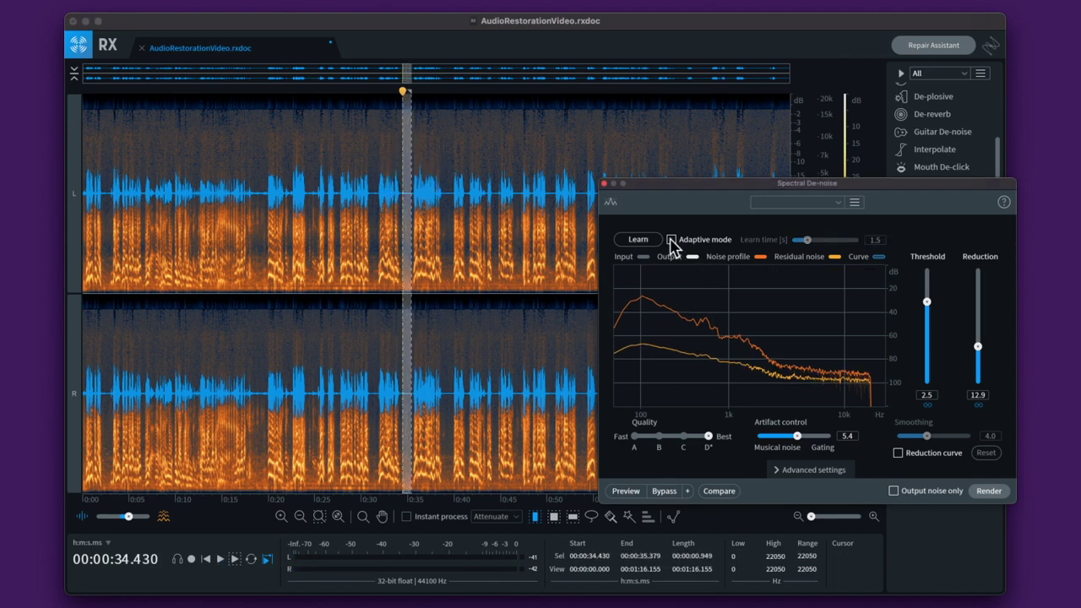
Learn the noise profile from the selected speech pause and render Spectral De-noise on the entire recording
left_click(626, 243)
left_click(387, 232)
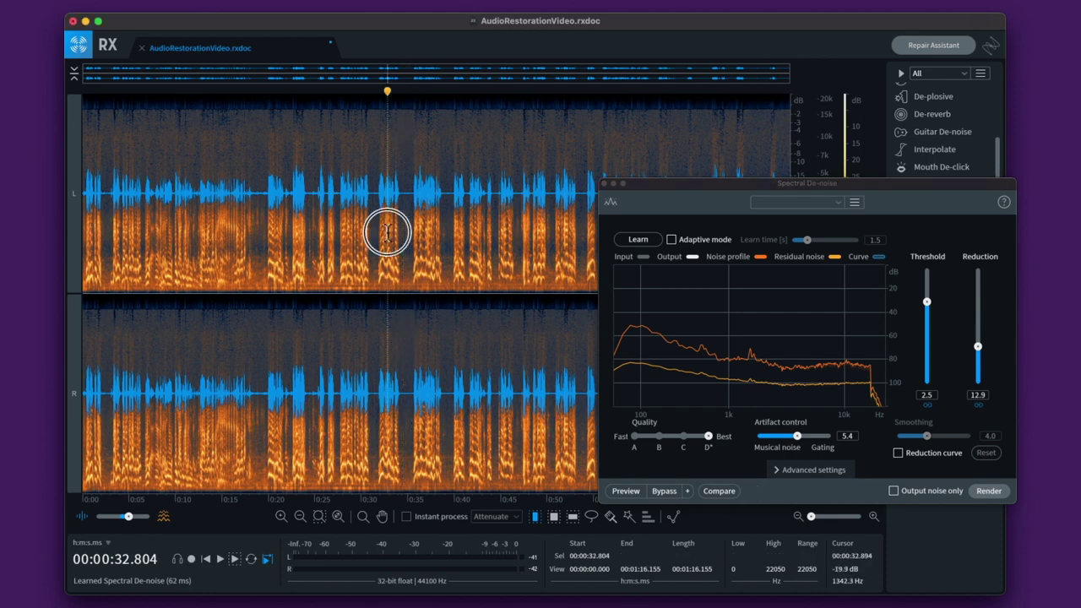
key("cmd+a")
left_click(985, 492)
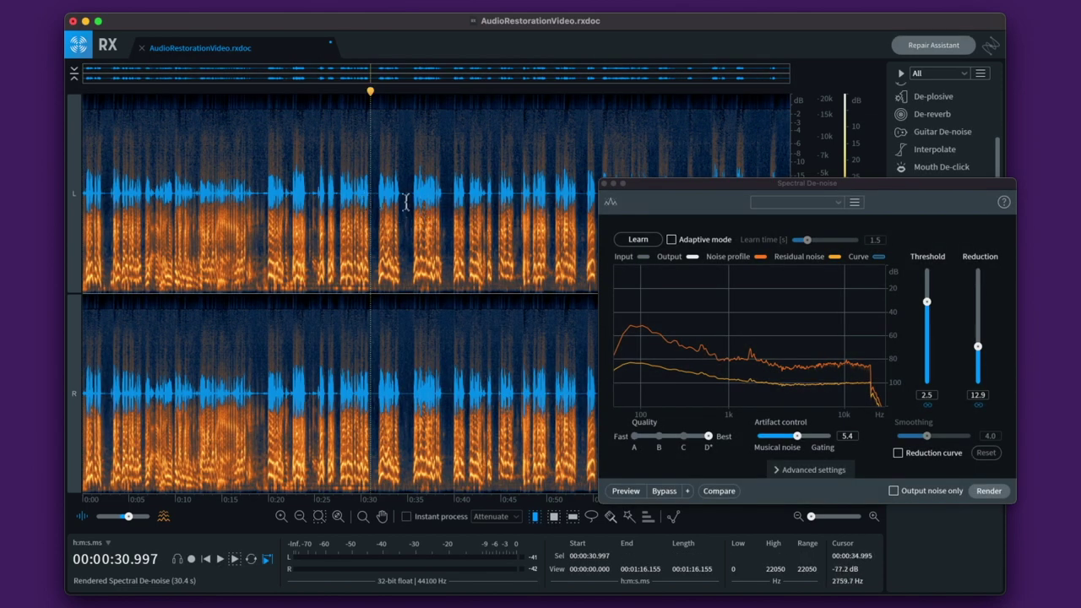
Play the denoised recording from about 0:20 and close the Spectral De-noise window
left_click(337, 211)
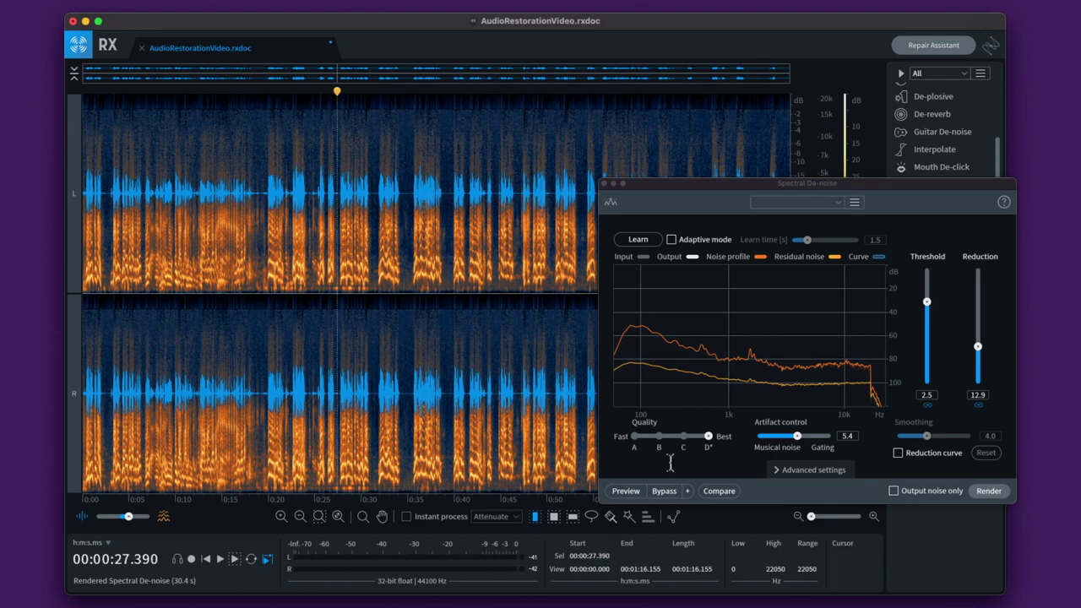
left_click_drag(805, 184, 580, 179)
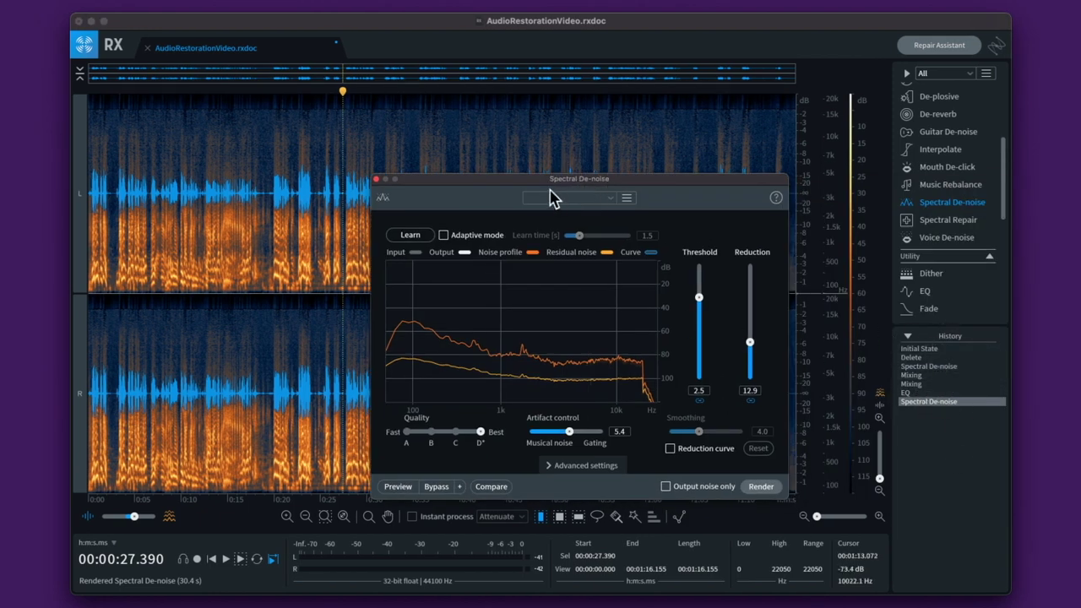
left_click_drag(509, 188, 680, 174)
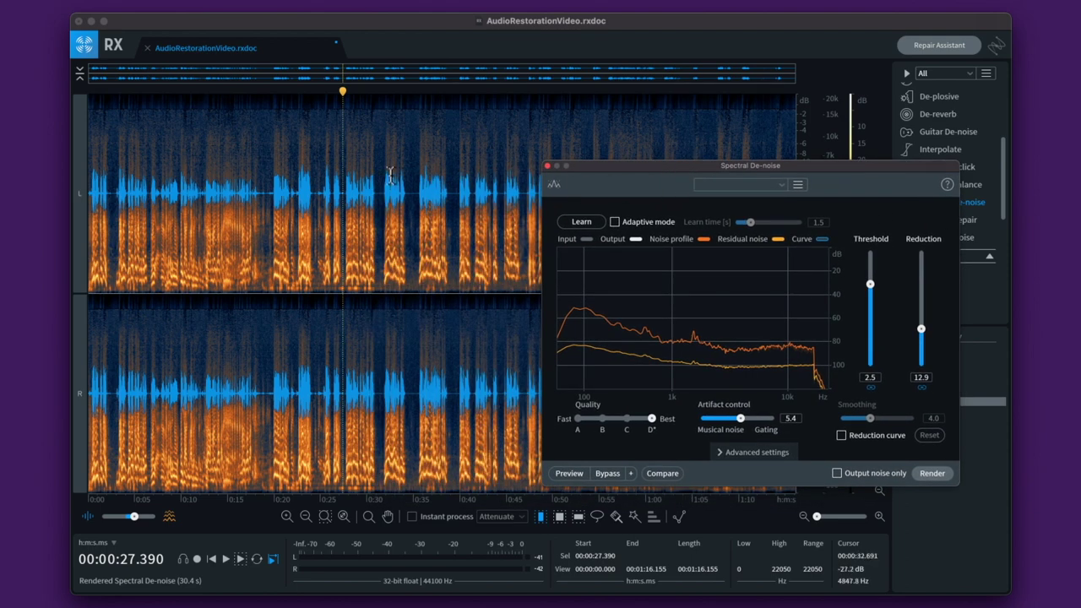
left_click(274, 187)
key("space")
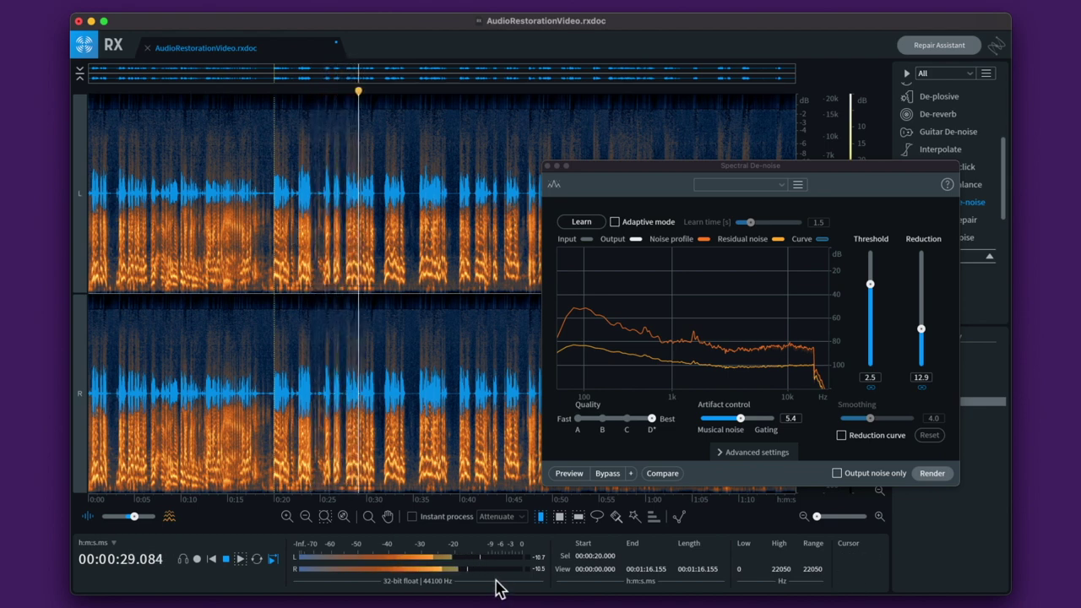
left_click(548, 166)
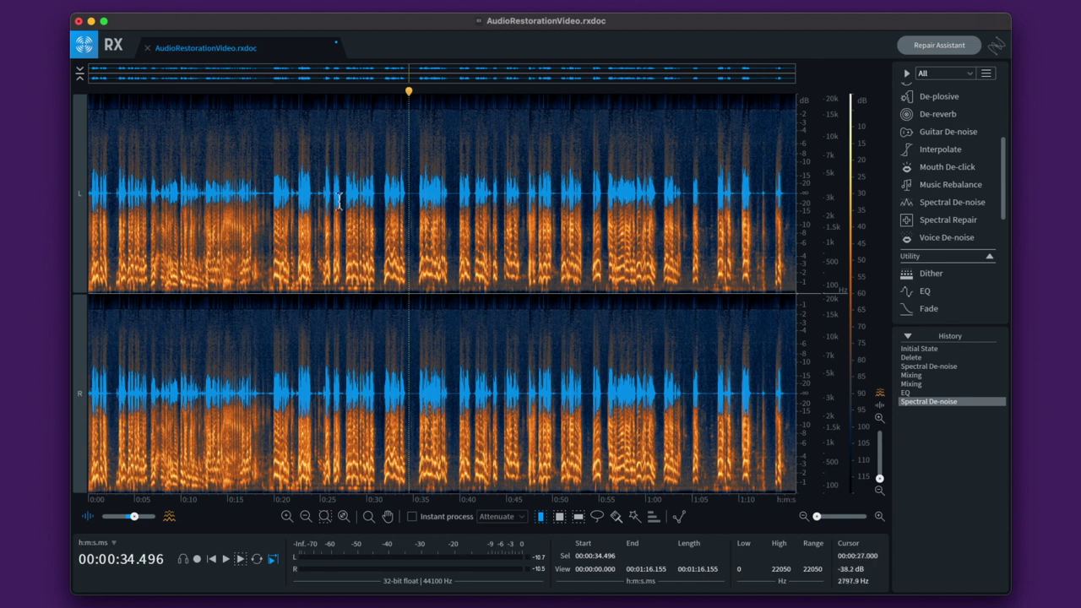
Listen to the denoised speech from about 0:38.7 to 0:44.2
left_click(454, 212)
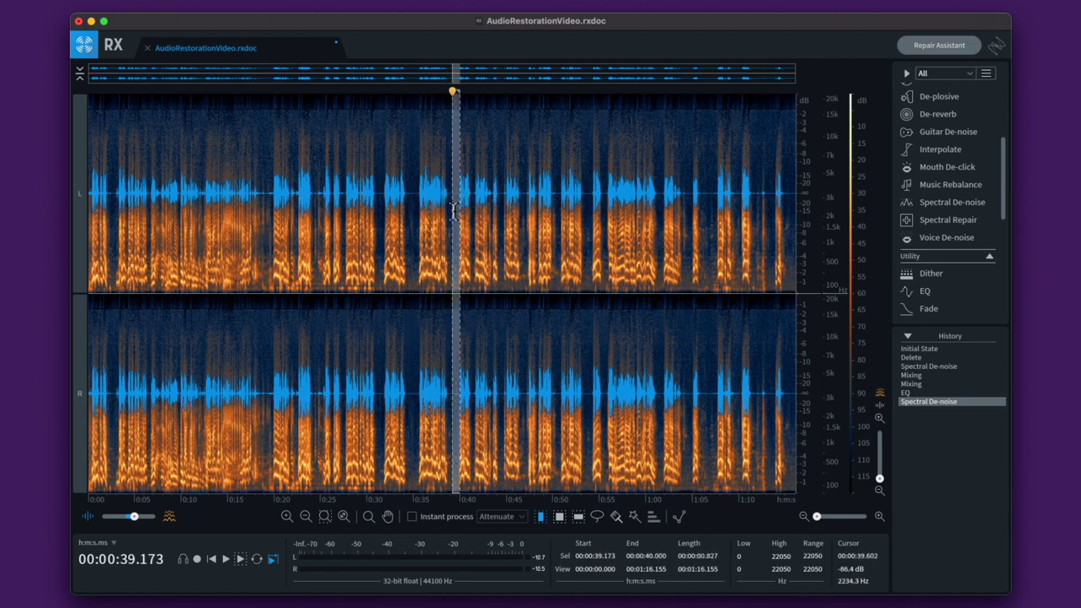
left_click(445, 209)
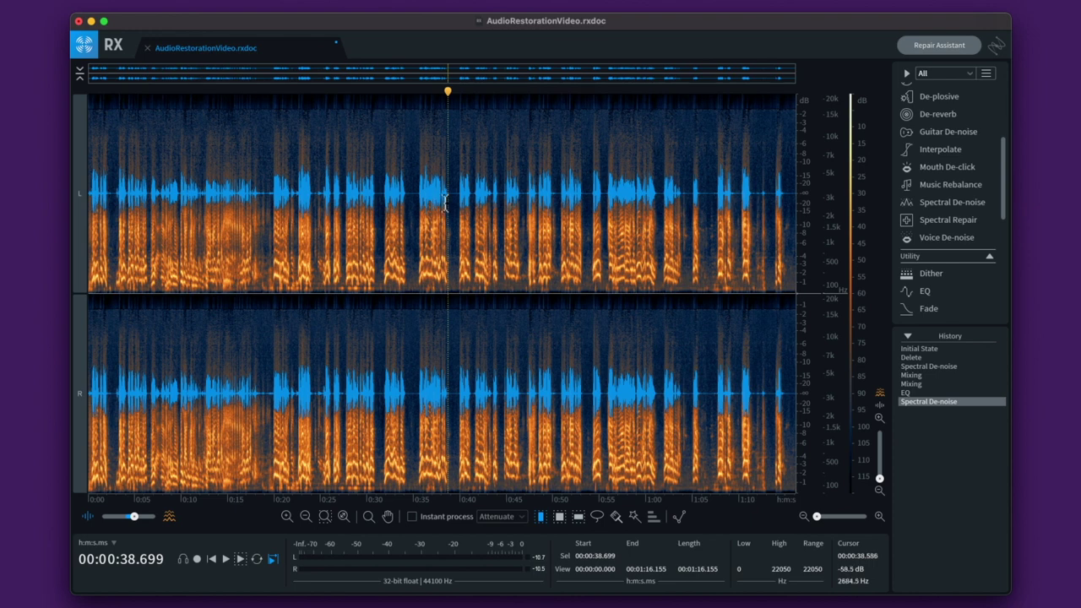
key("space")
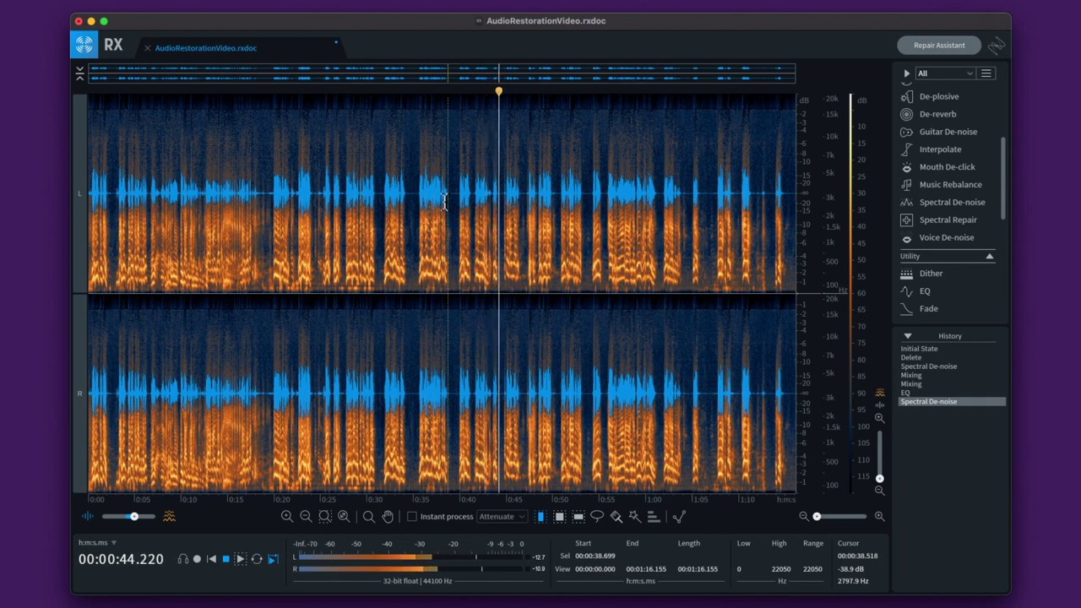
key("space")
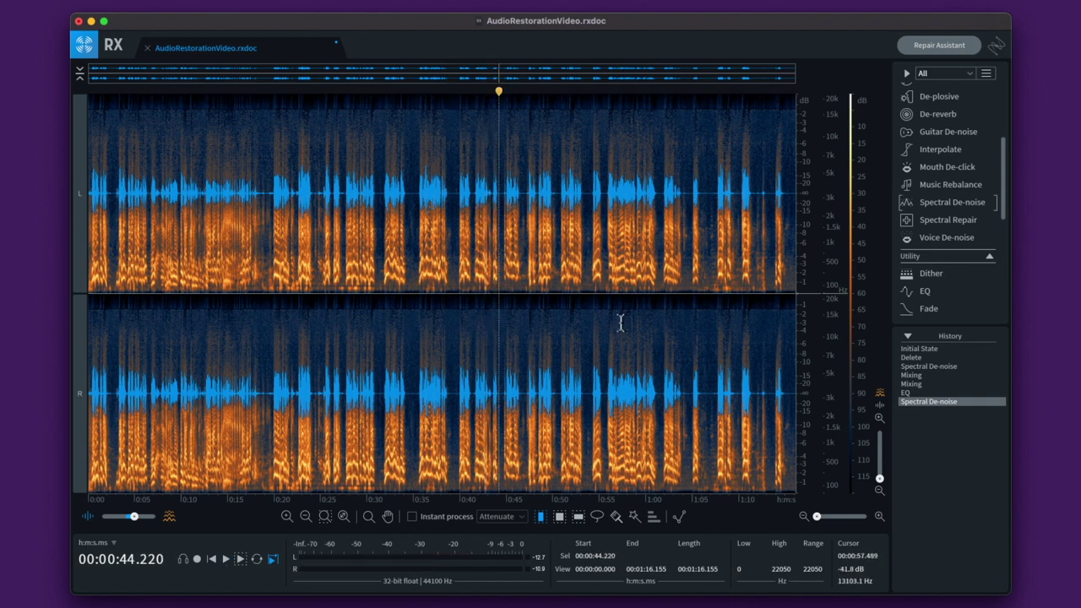
Open the Gain module and keep its gain at 0.00 dB
scroll(930, 237, "down", 5)
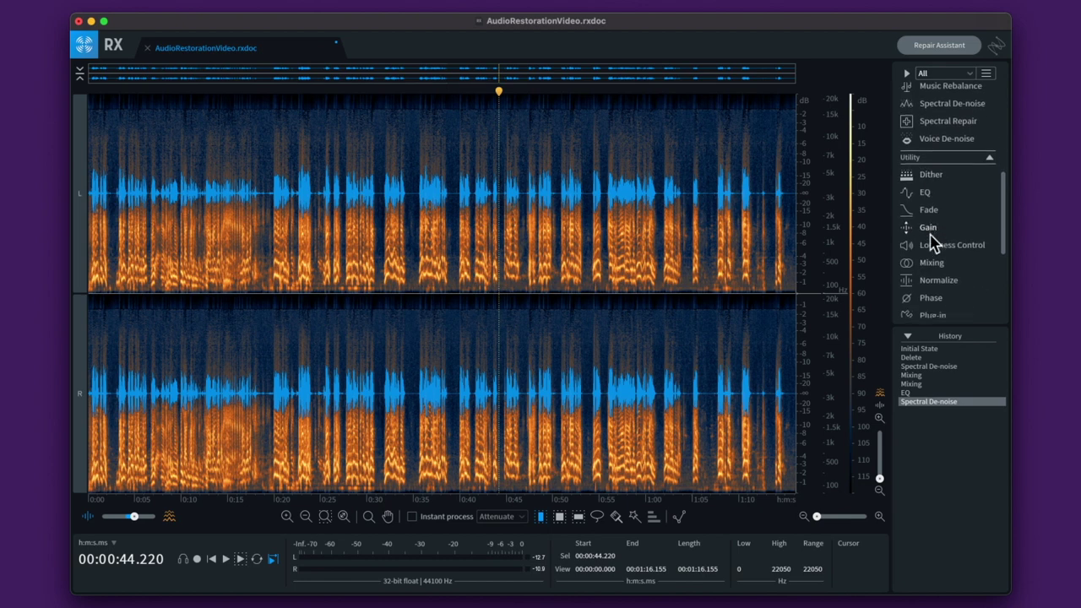
scroll(931, 243, "down", 2)
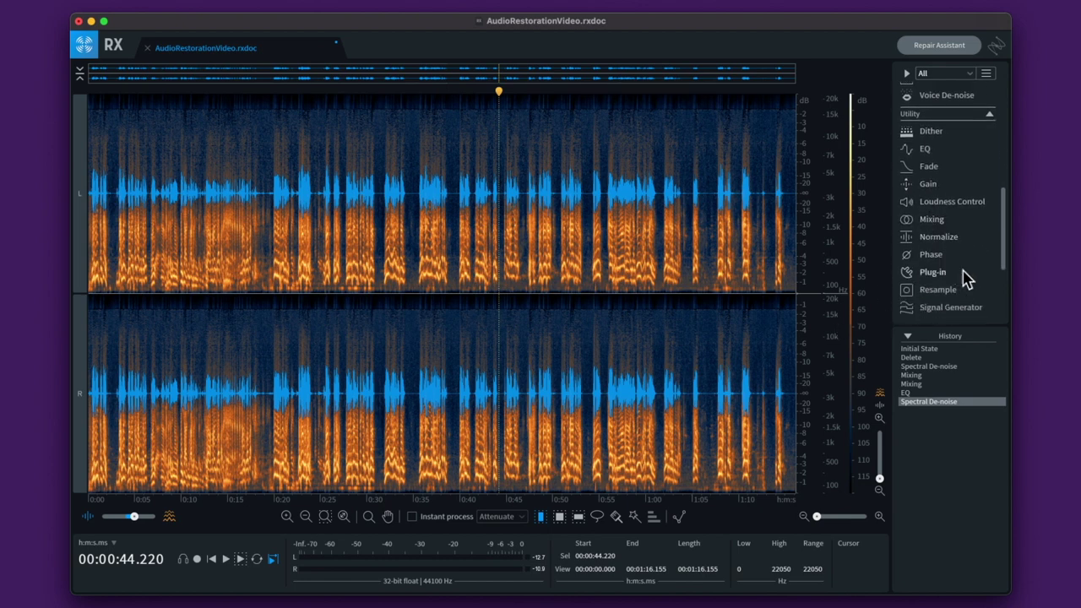
left_click(945, 188)
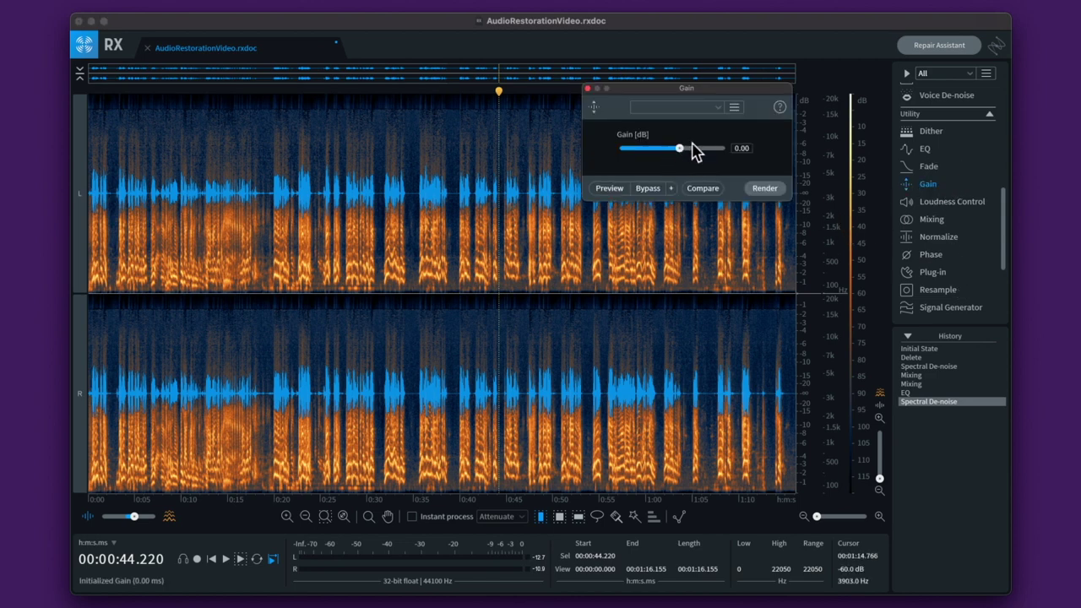
left_click_drag(681, 152, 690, 155)
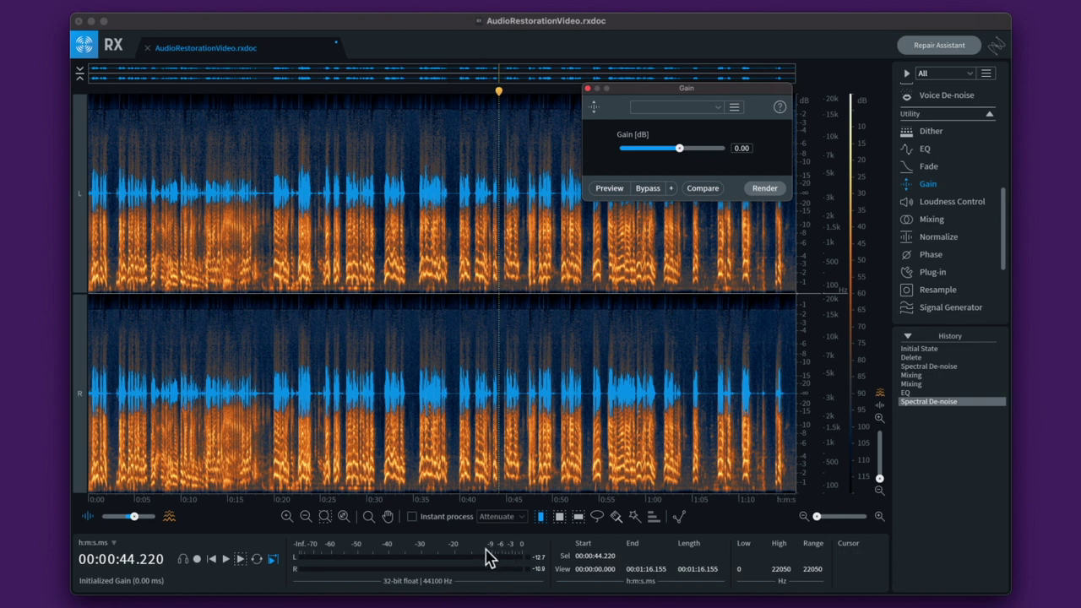
Play the recording from about 0:31.5 to 0:37.2 and check its level on the meters
left_click(378, 221)
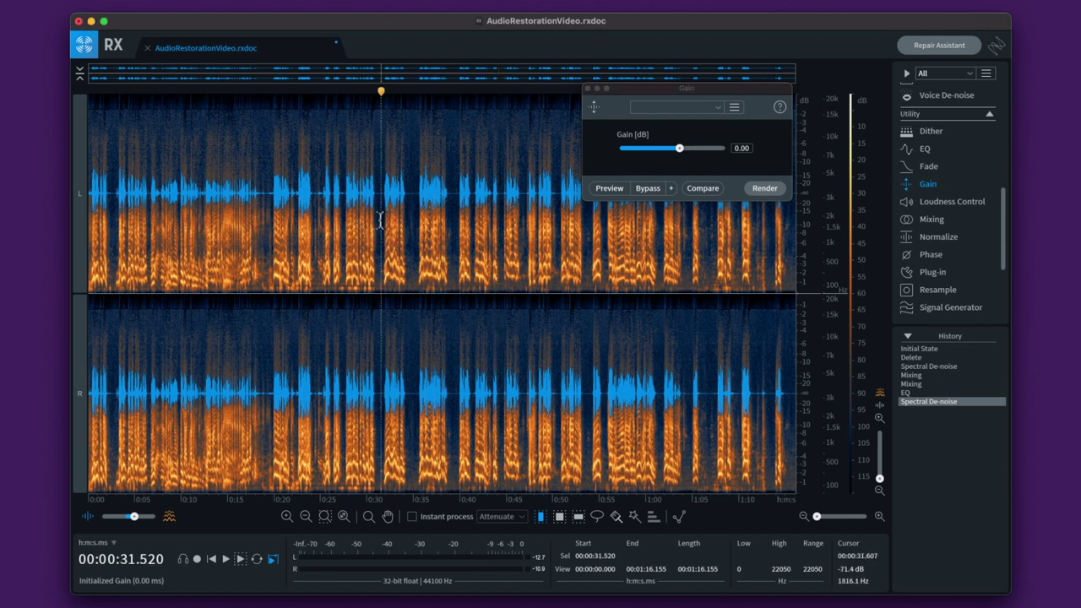
key("space")
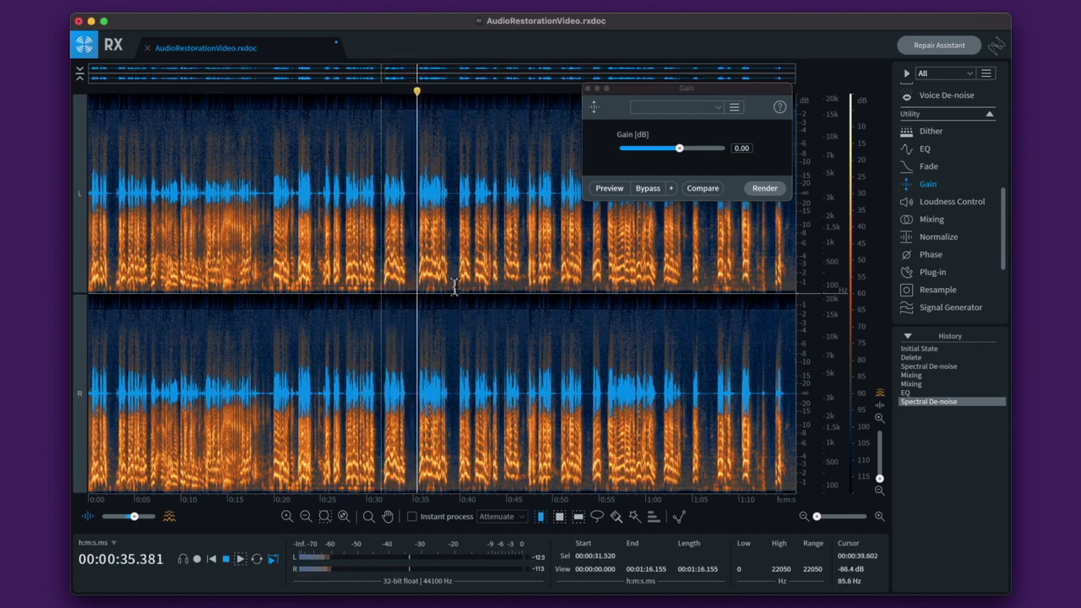
key("space")
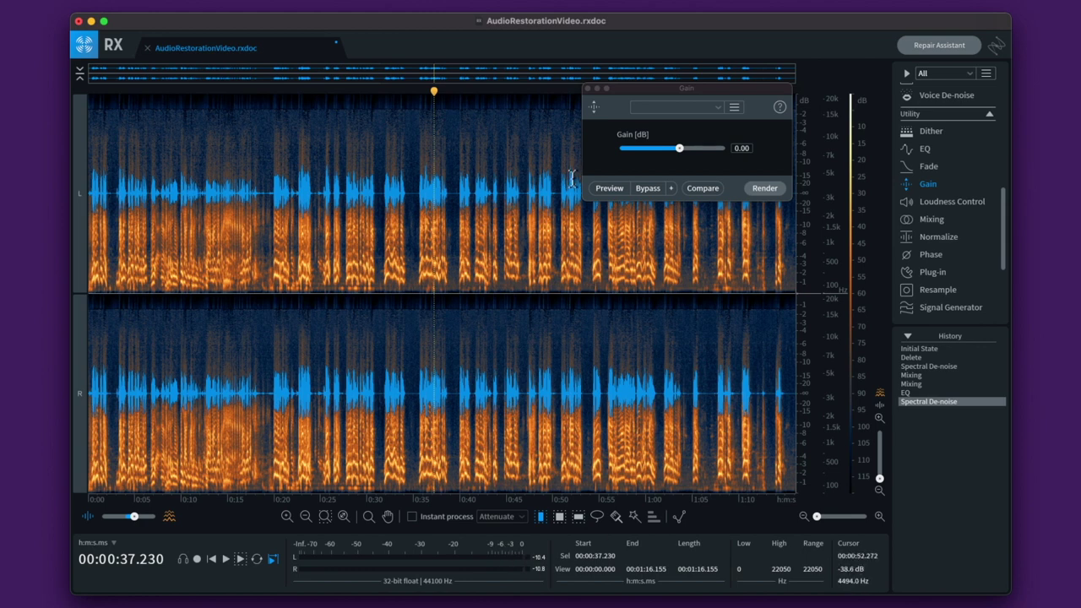
Render a 6.00 dB gain on the entire recording and play the result from about 0:27.6
left_click_drag(680, 151, 694, 150)
left_click(756, 188)
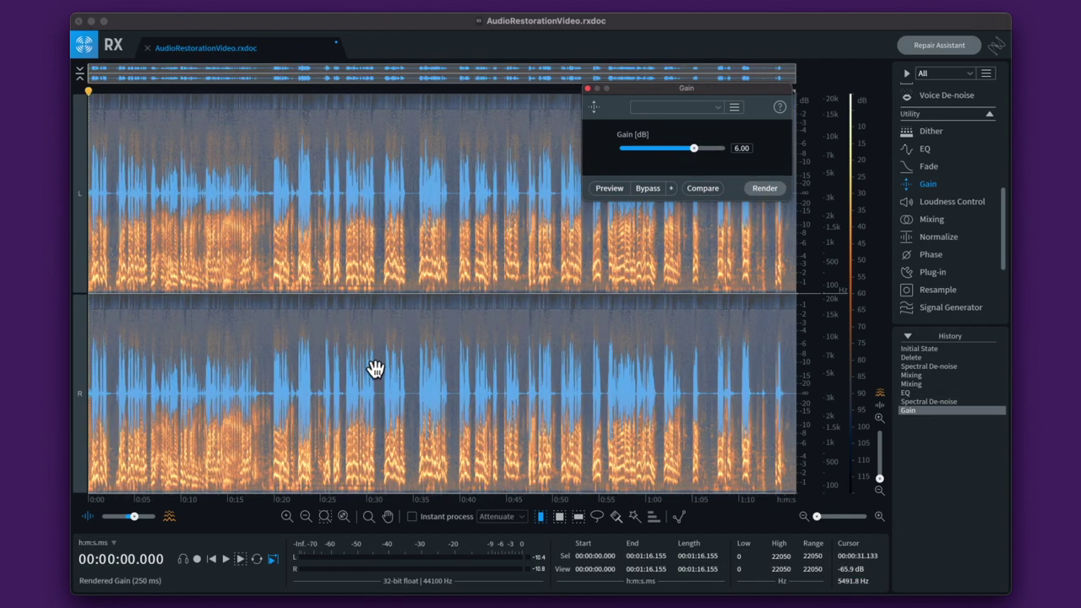
left_click(340, 374)
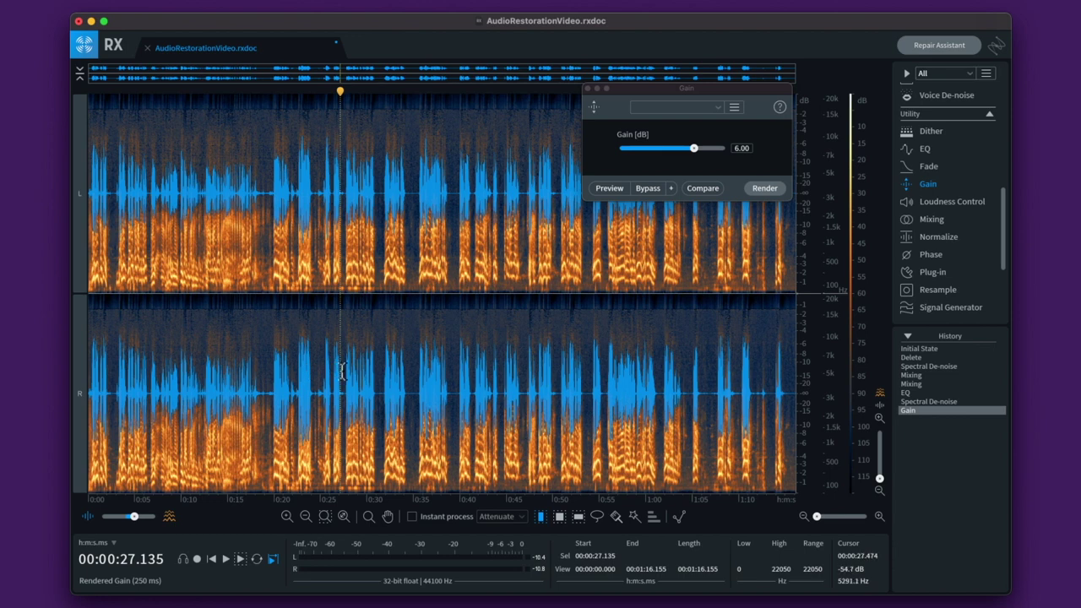
key("space")
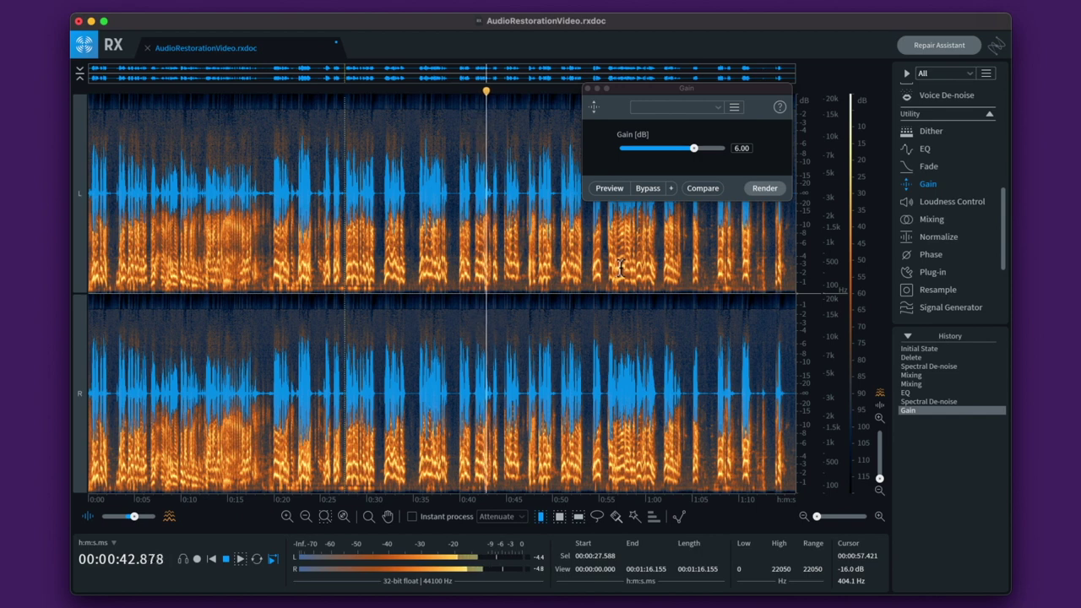
key("space")
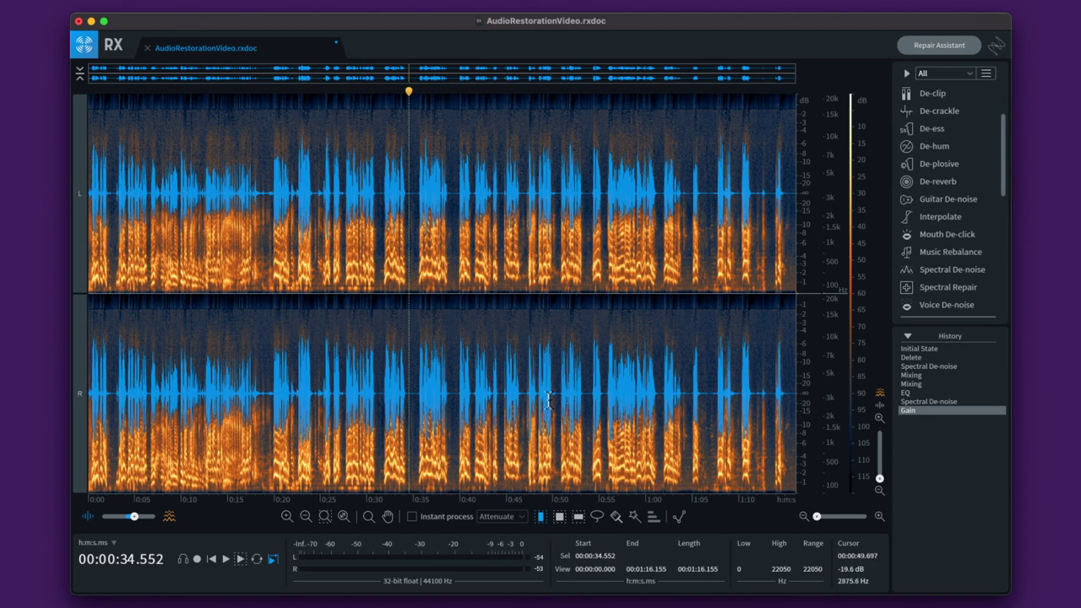
Open De-reverb and preview the speech, toggling bypass to compare the sound with and without processing
left_click(937, 182)
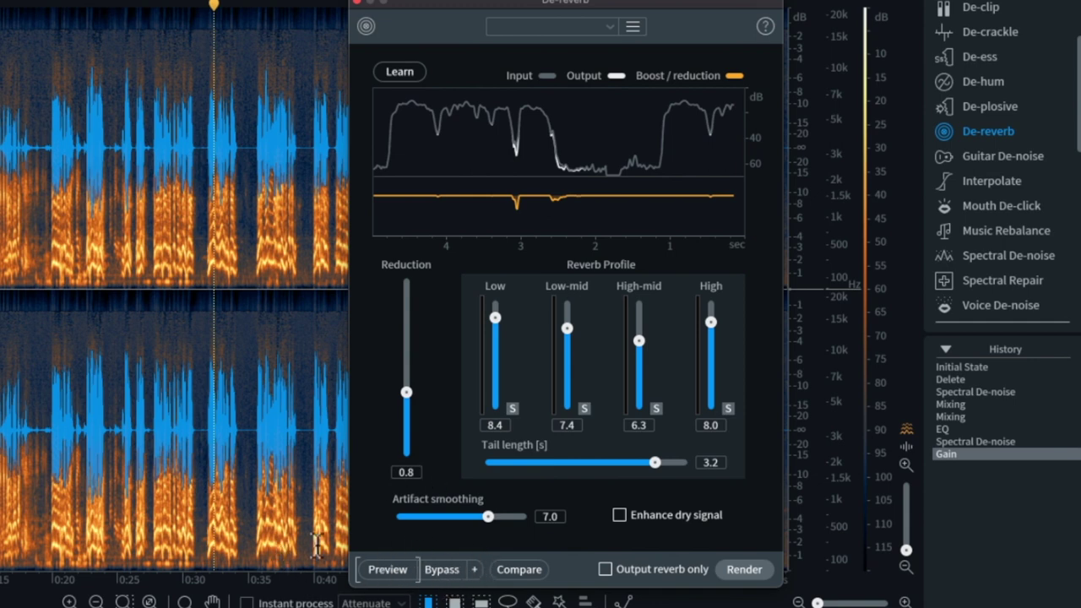
left_click(388, 569)
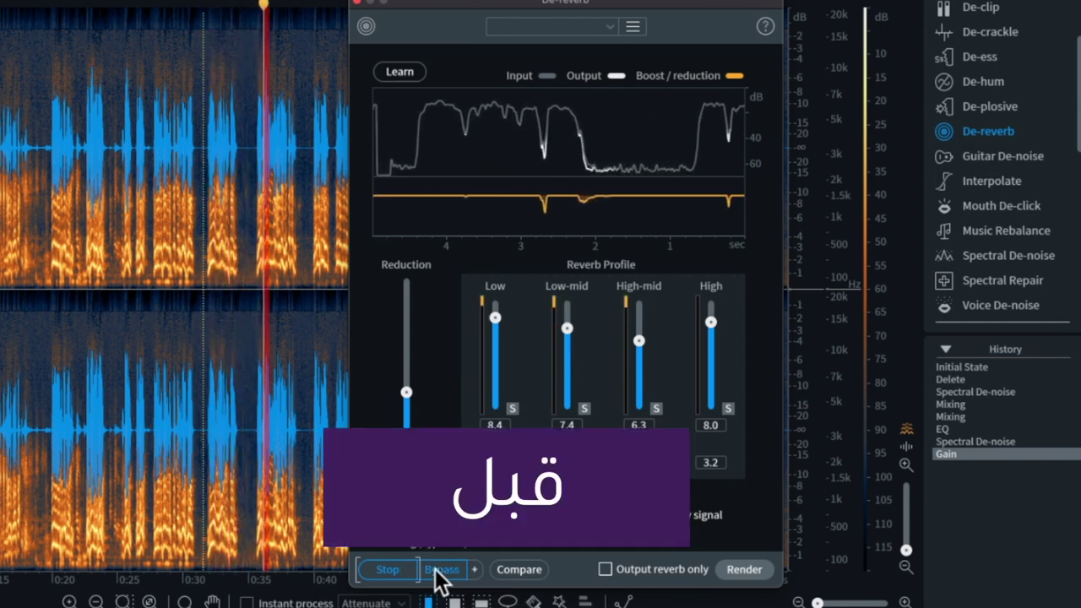
left_click(435, 570)
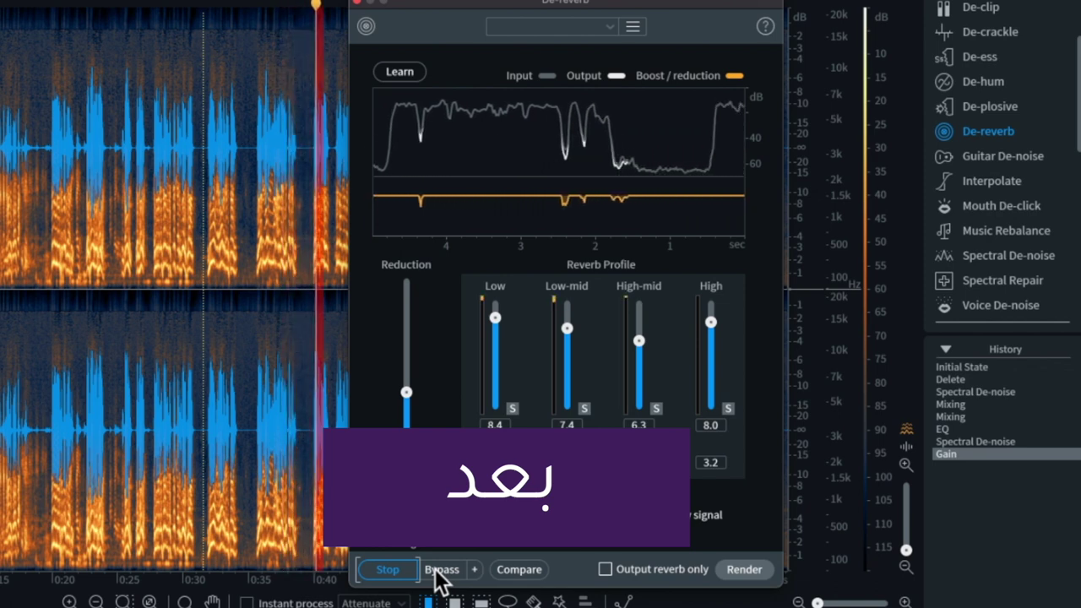
left_click(439, 571)
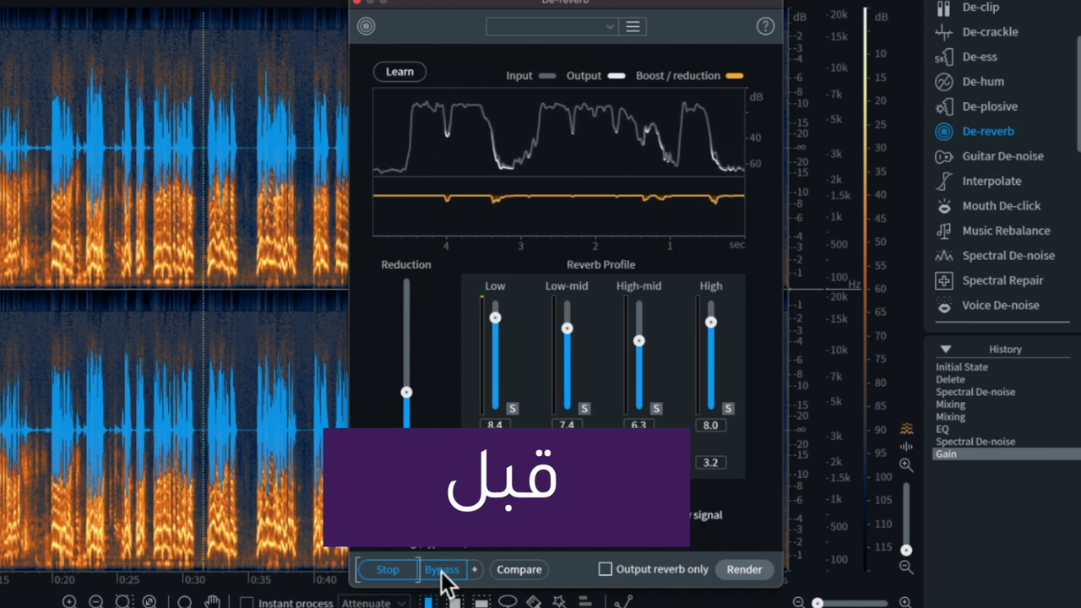
left_click(441, 571)
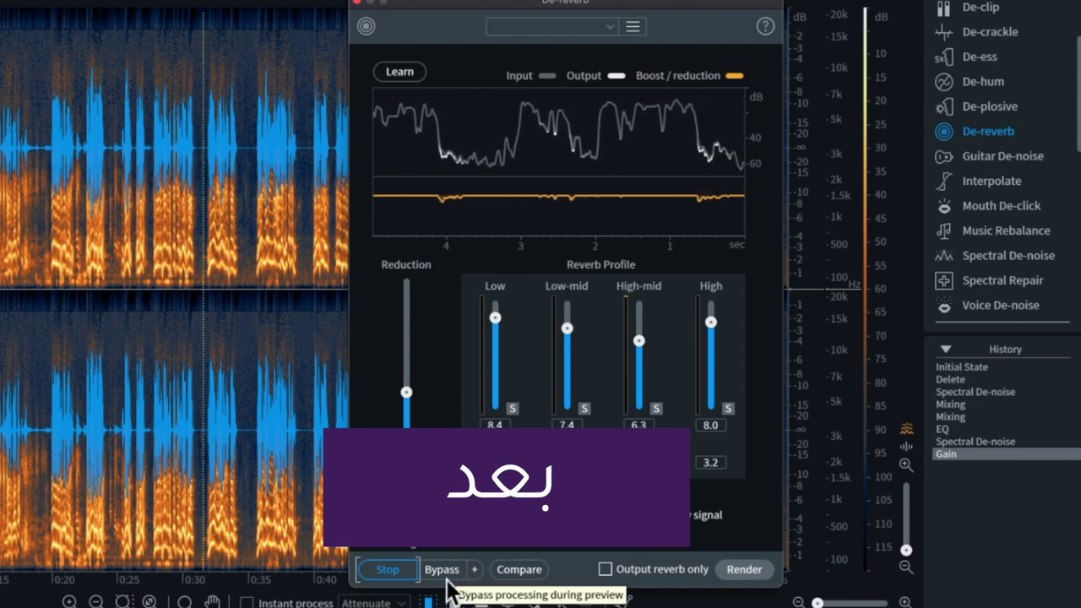
left_click(451, 574)
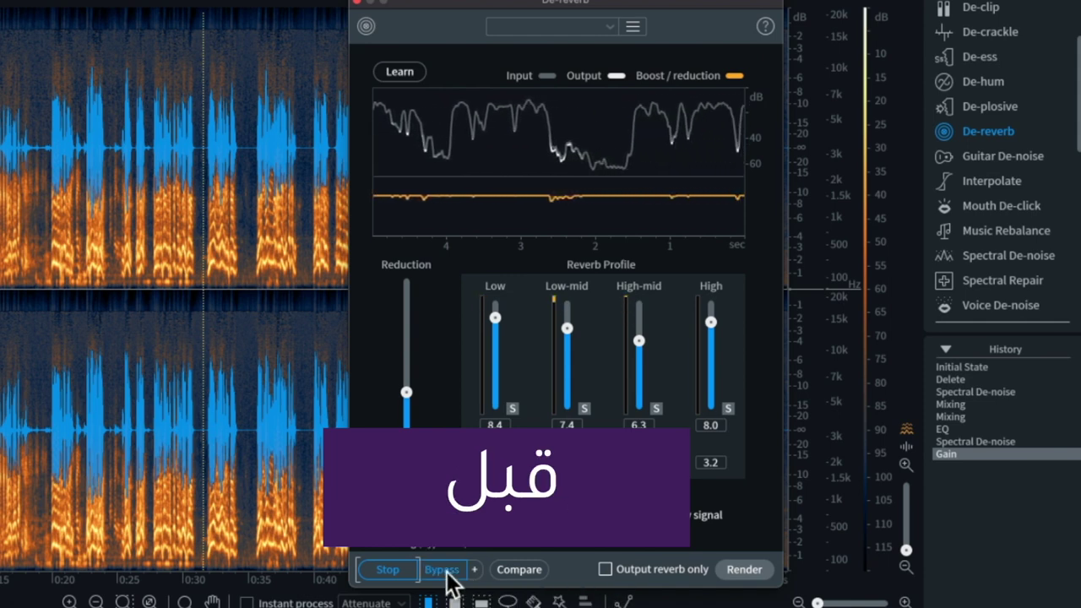
Set the De-reverb reduction to 1.0 and render it on the recording
left_click(407, 393)
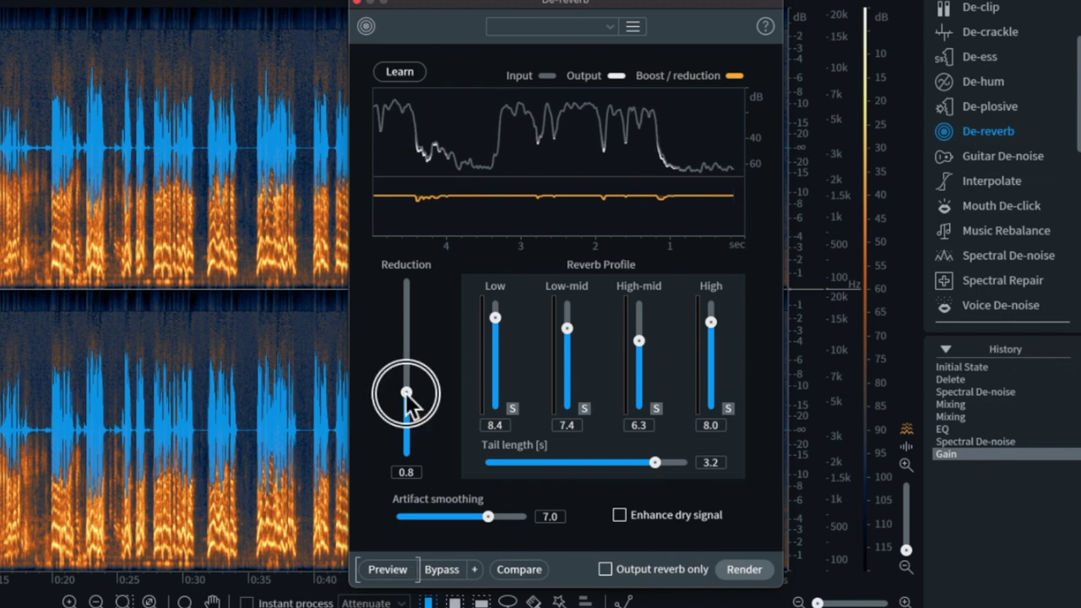
left_click_drag(406, 393, 406, 394)
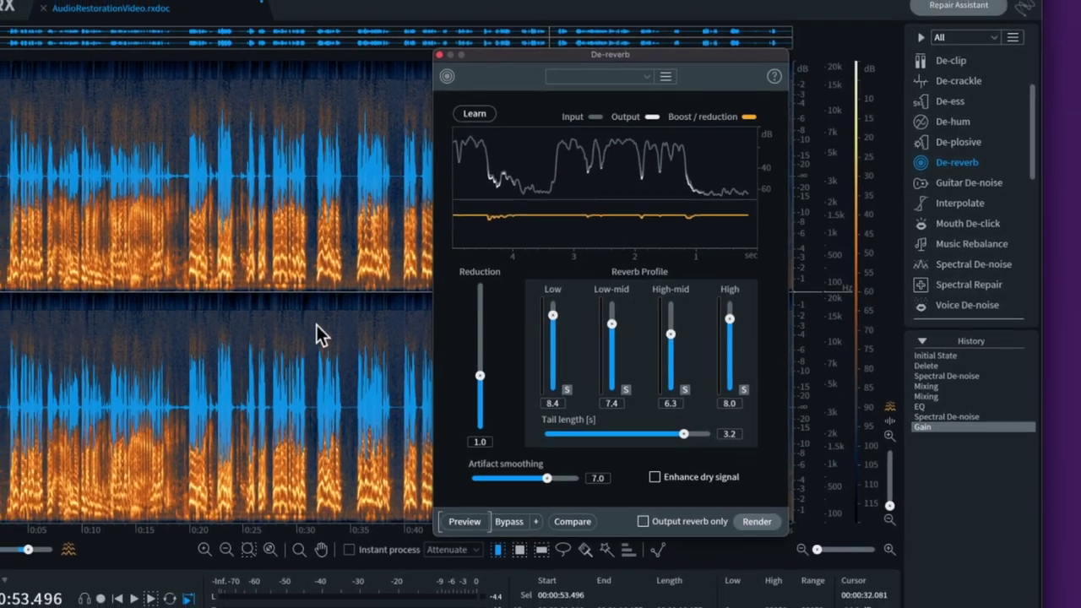
left_click(757, 521)
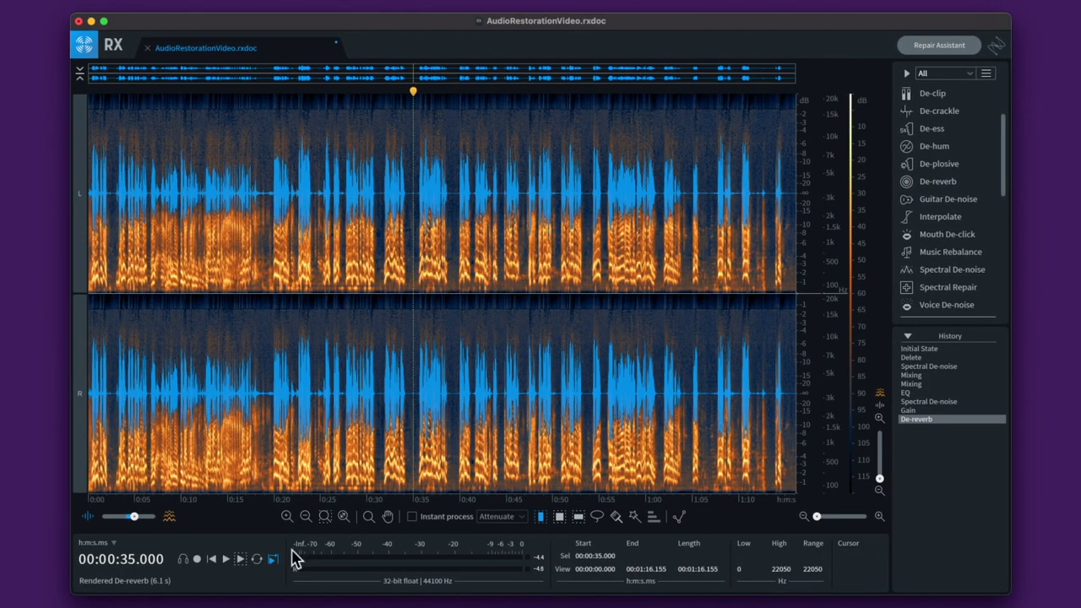
Play the restored recording from the beginning to about 0:18.7
left_click(211, 559)
left_click(226, 560)
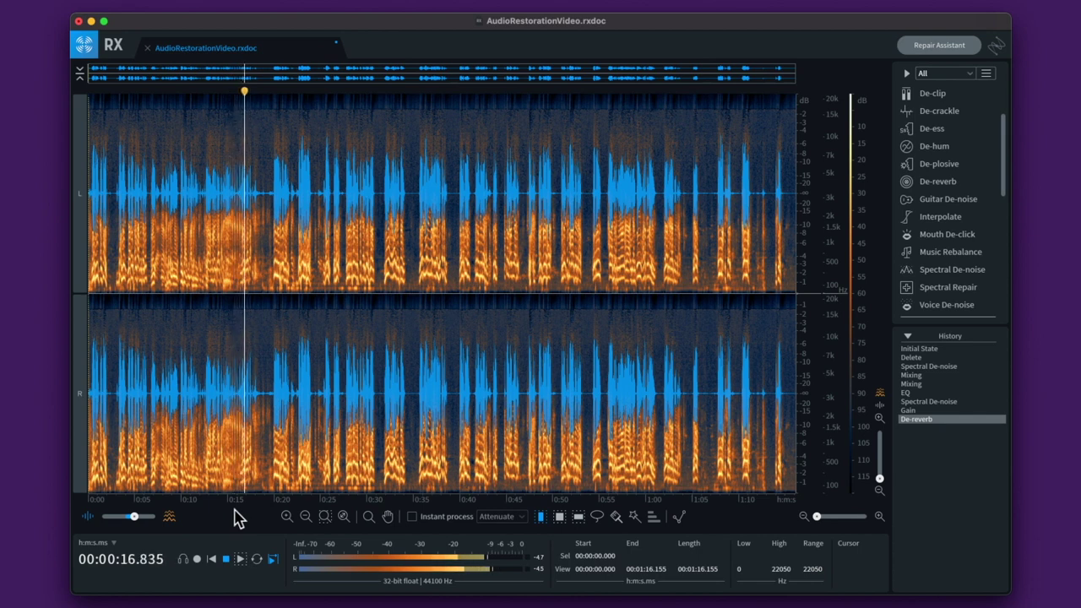
key("space")
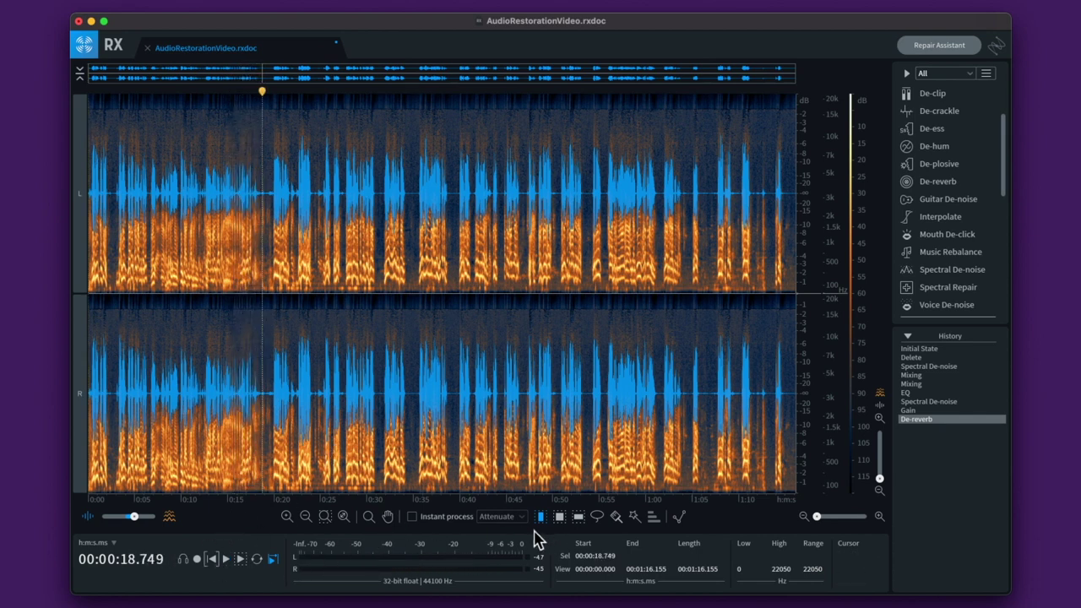
Return the playhead to the beginning and switch the history to Initial State for comparison with the original
left_click(211, 560)
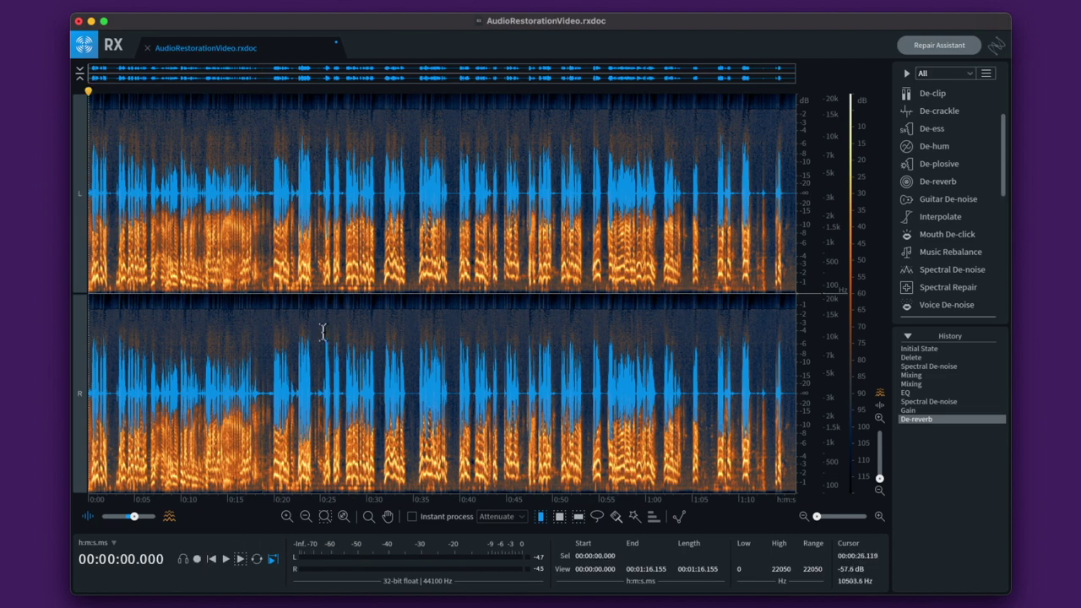
left_click(922, 350)
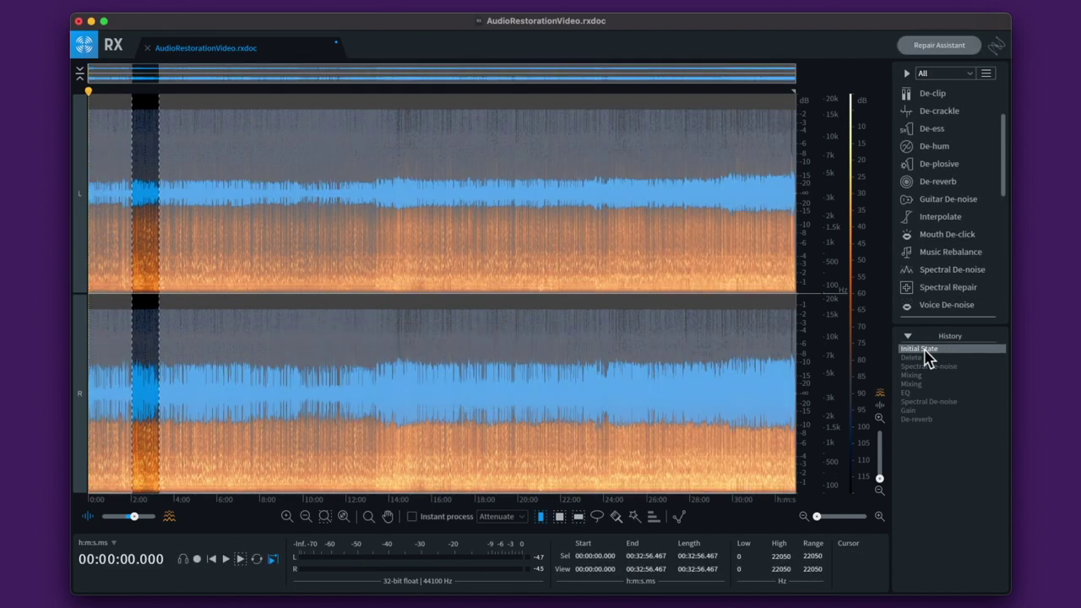
Switch the history to the Delete state and play the unprocessed recording from the beginning to about 0:18.3
left_click(925, 359)
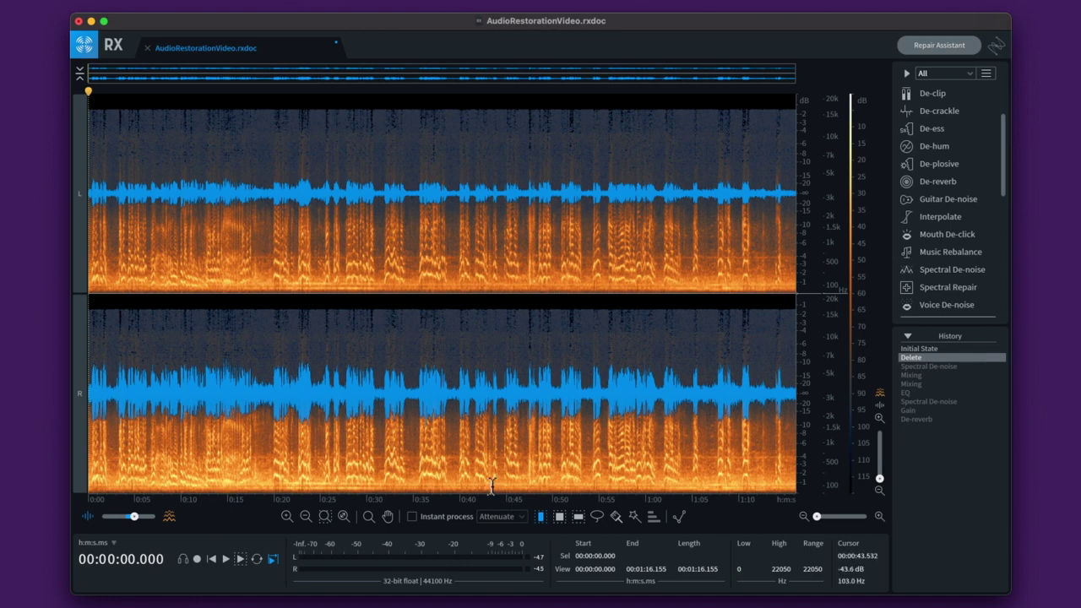
left_click(226, 559)
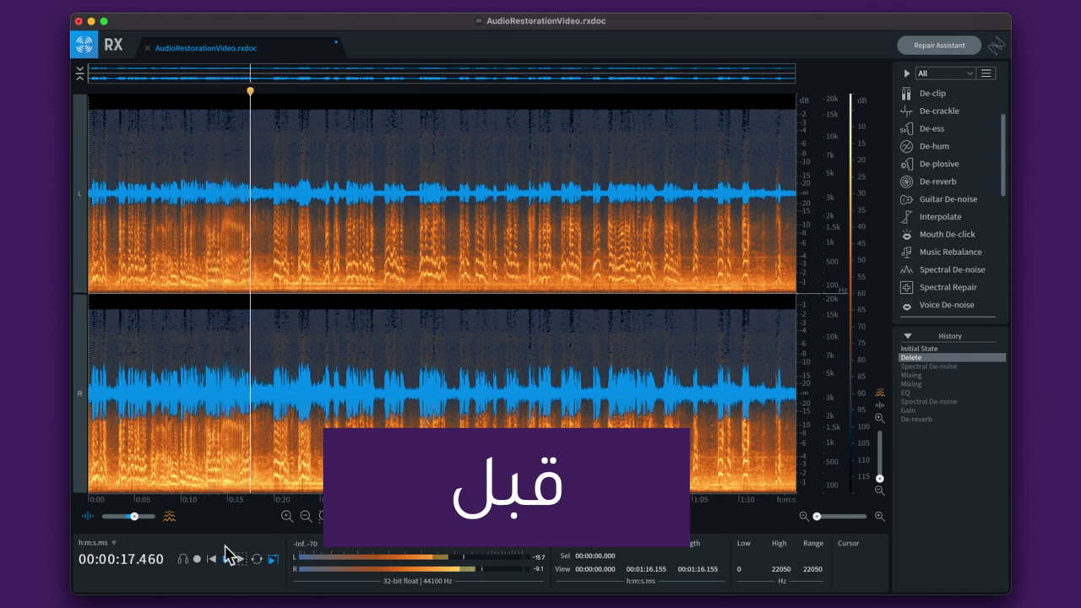
left_click(226, 554)
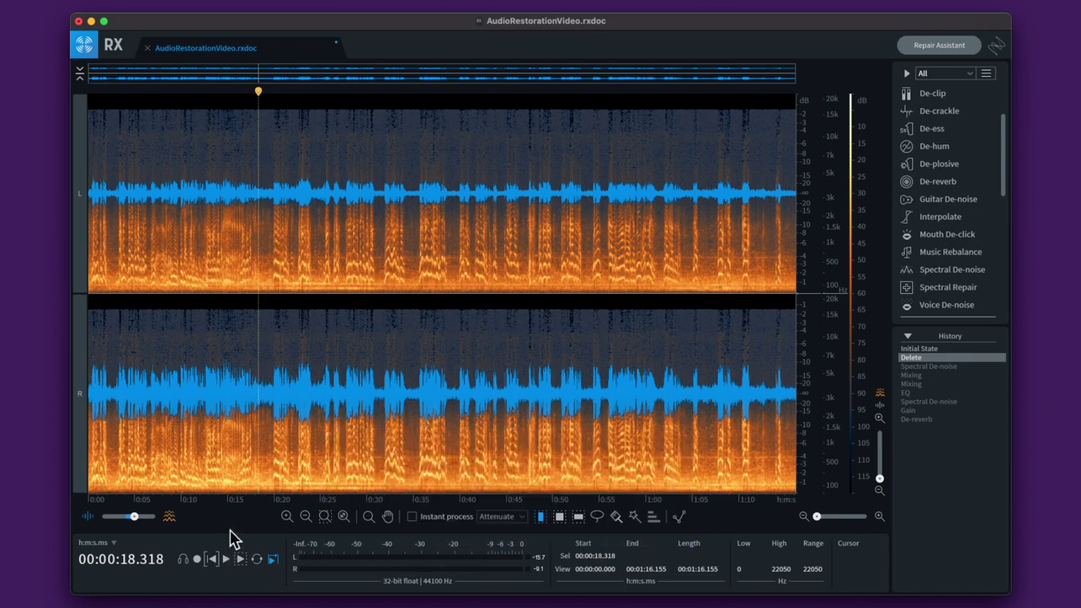
Switch the history back to the De-reverb state and play the restored recording from the beginning to about 0:18.6
left_click(916, 419)
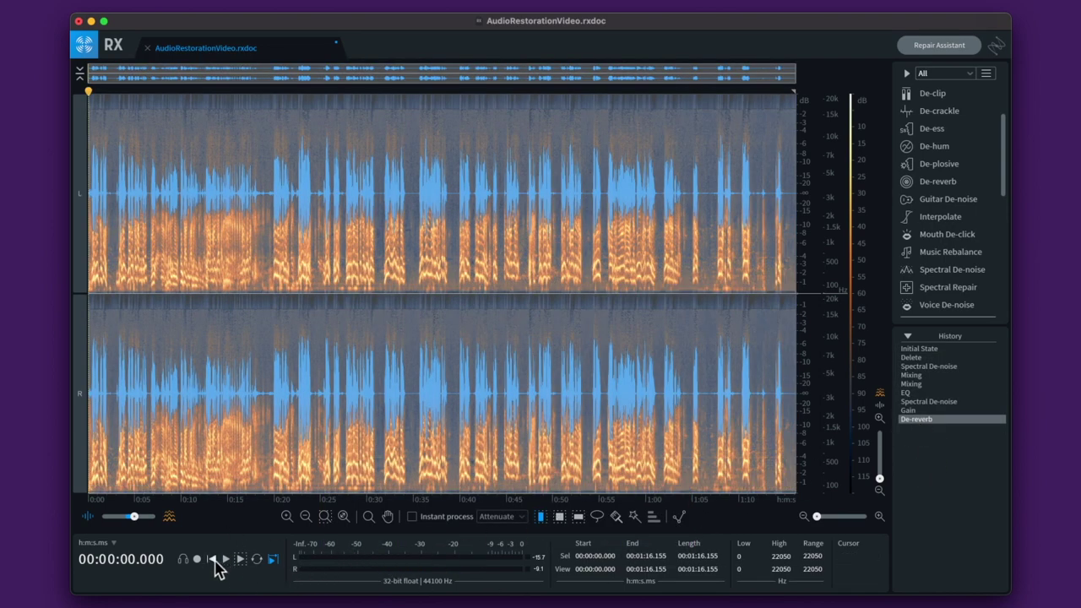
left_click(213, 561)
key("space")
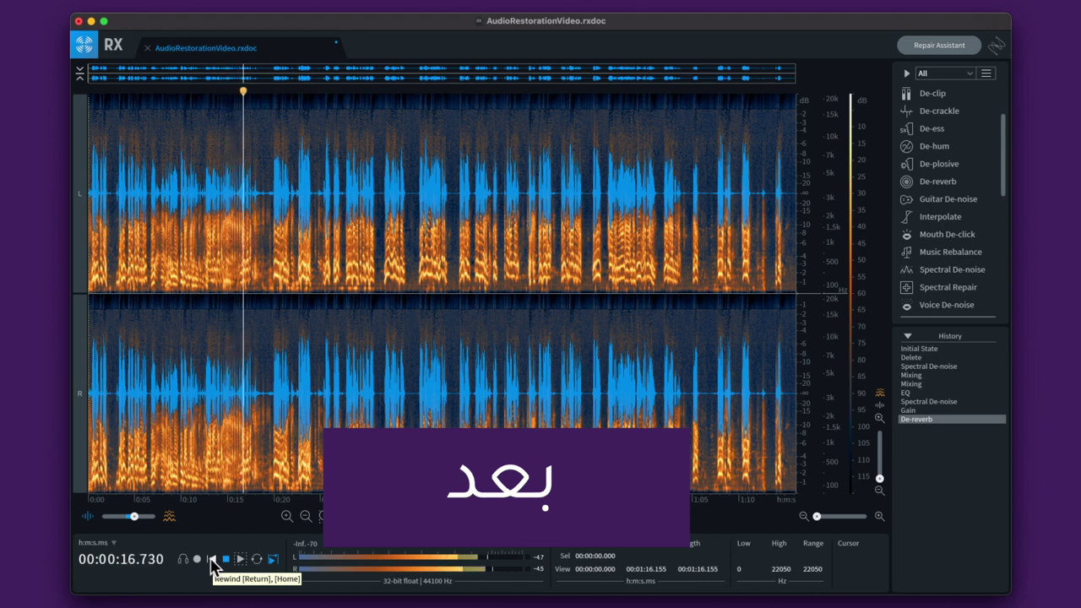
key("space")
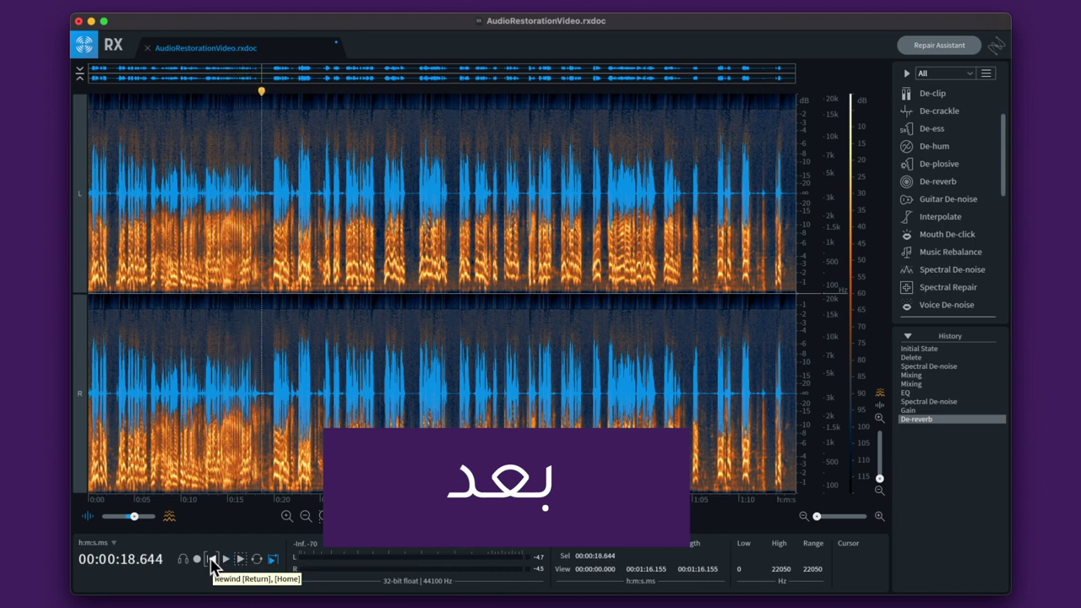